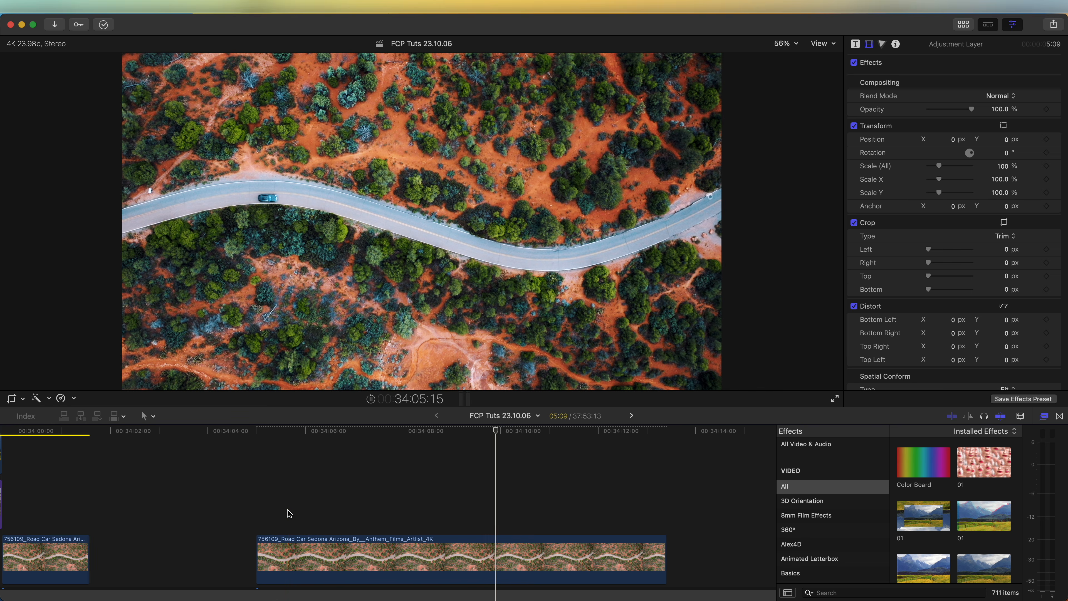
{"action": "key", "text": "space"}
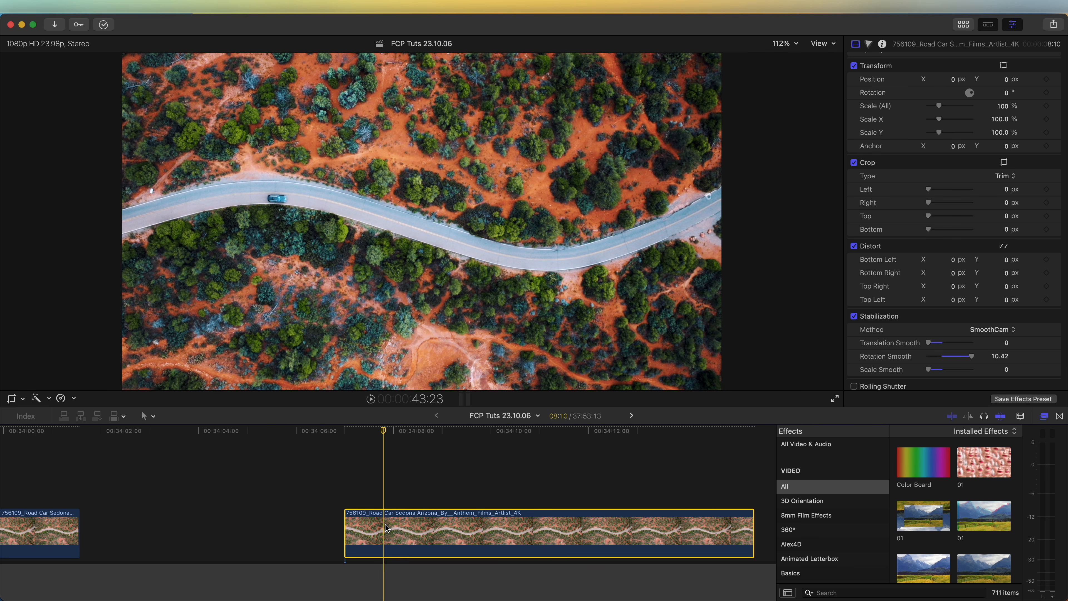
Step: Turn the road clip into a new compound clip and place a duplicate directly above it
{"action": "right_click", "coordinate": [387, 529]}
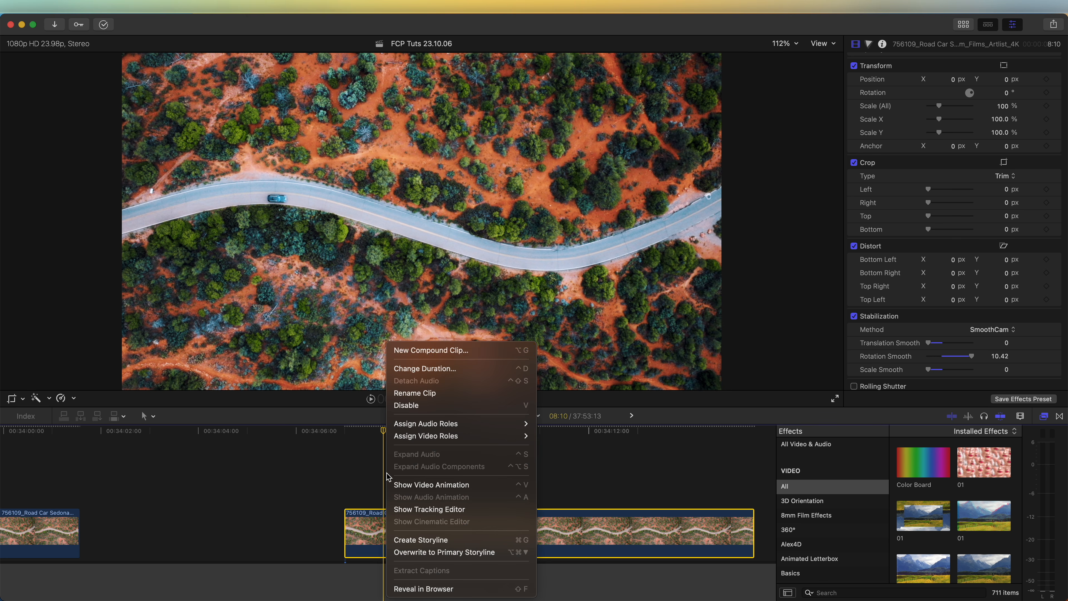
{"action": "left_click", "coordinate": [410, 350]}
{"action": "left_click", "coordinate": [680, 330]}
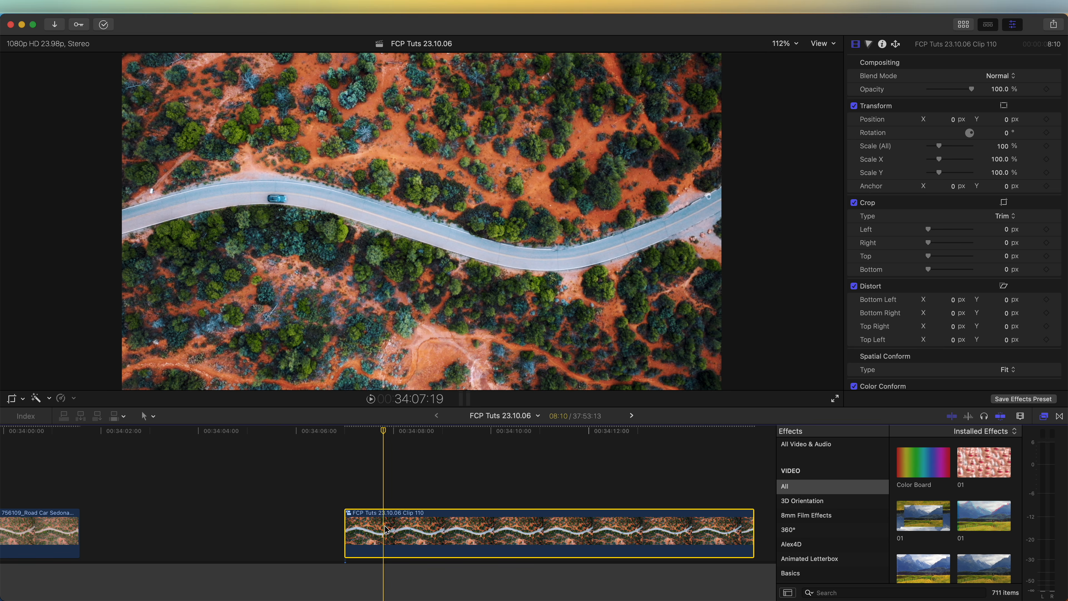
{"action": "left_click_drag", "start_coordinate": [388, 532], "coordinate": [387, 484]}
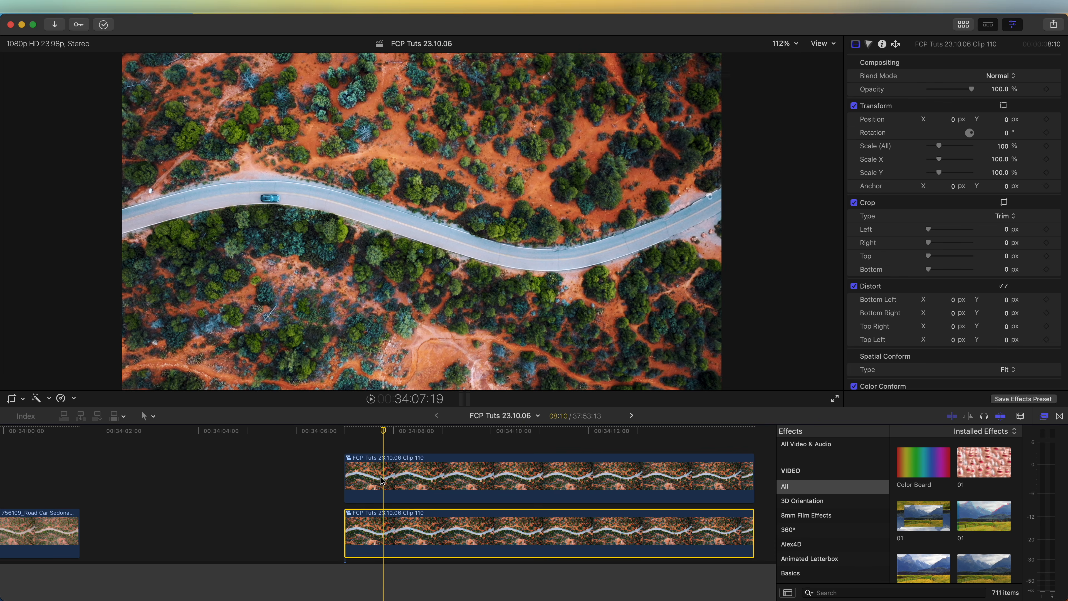
Step: Add a hold segment at the very start of the upper duplicate and lengthen the hold slightly
{"action": "left_click", "coordinate": [383, 480]}
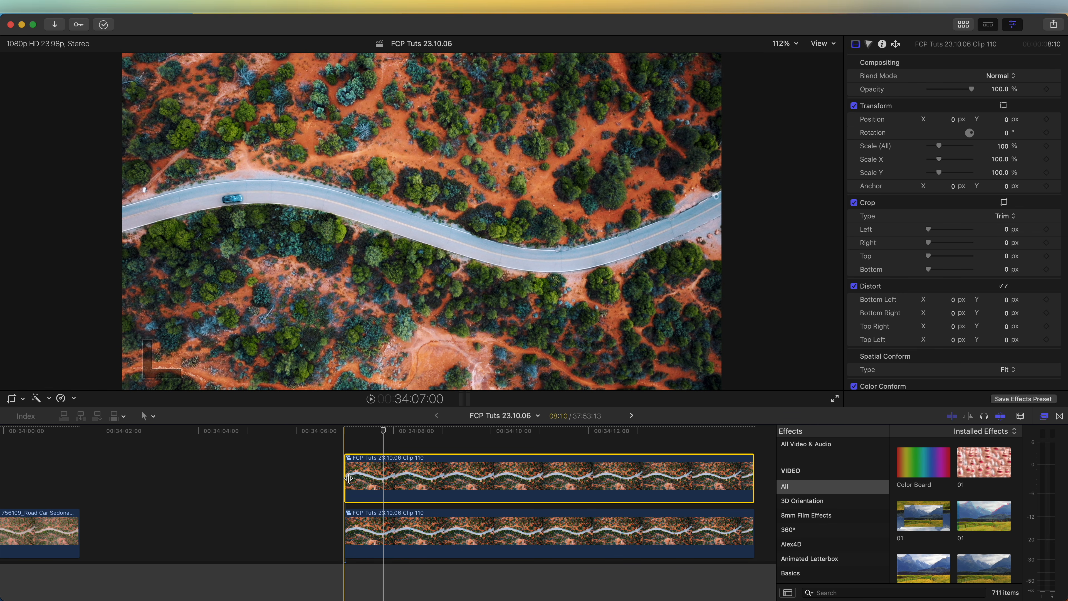
{"action": "left_click", "coordinate": [344, 431]}
{"action": "key", "text": "shift+h"}
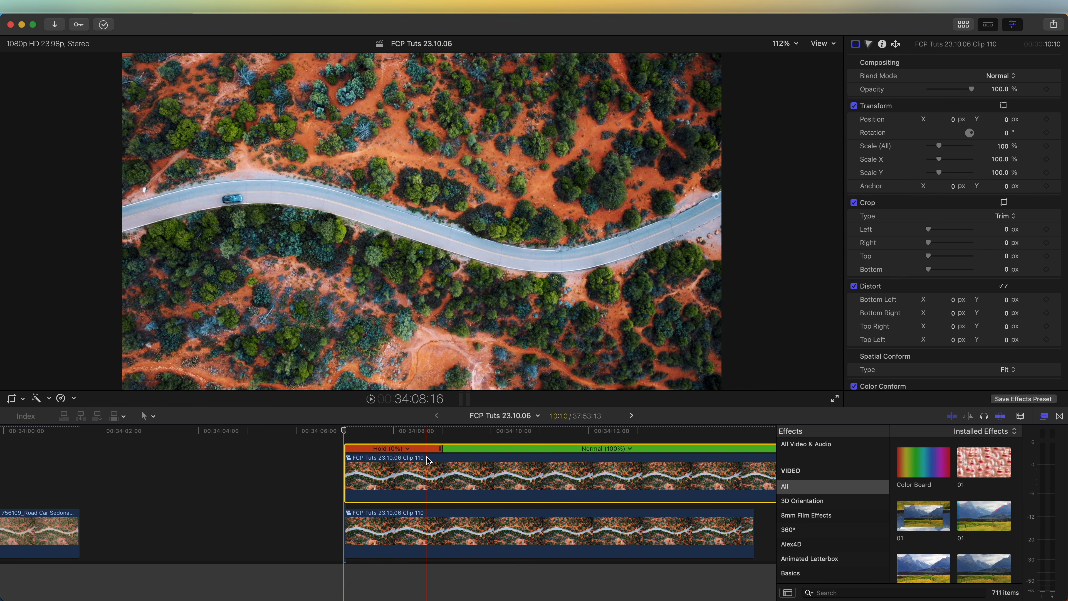
{"action": "left_click_drag", "start_coordinate": [441, 449], "coordinate": [470, 450]}
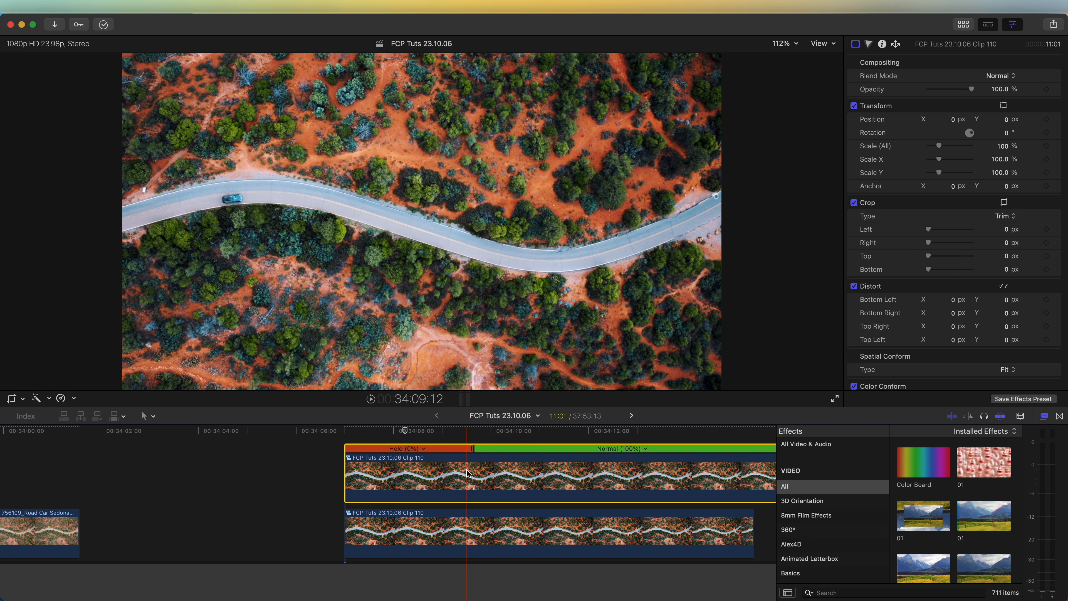
Step: Trim the upper clip to 2:12 so only the hold remains, and move it directly before the main compound clip
{"action": "key", "text": "alt+bracketright"}
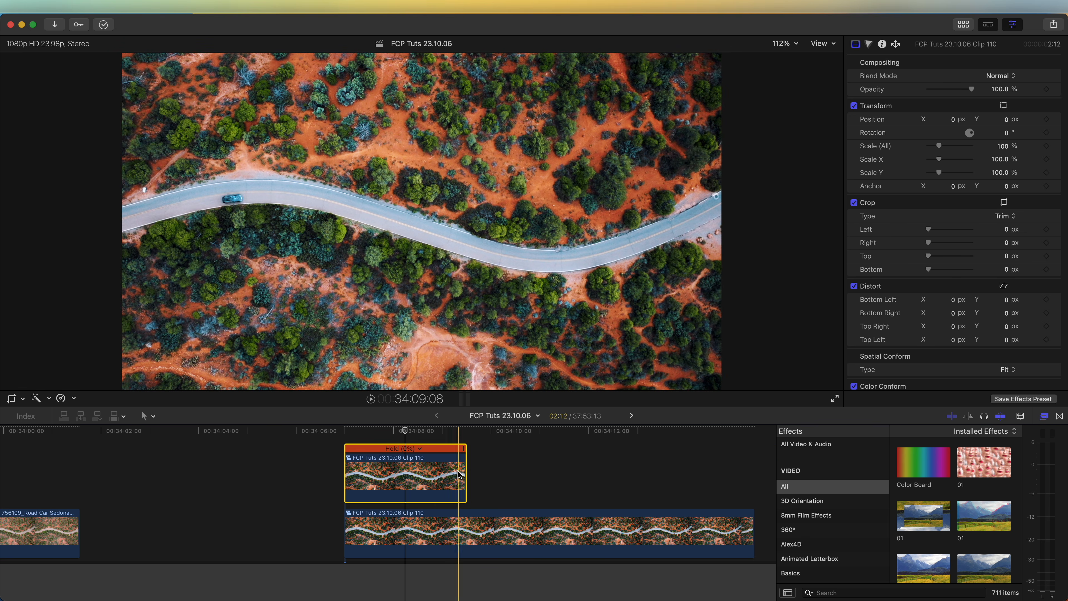
{"action": "left_click_drag", "start_coordinate": [446, 474], "coordinate": [325, 512]}
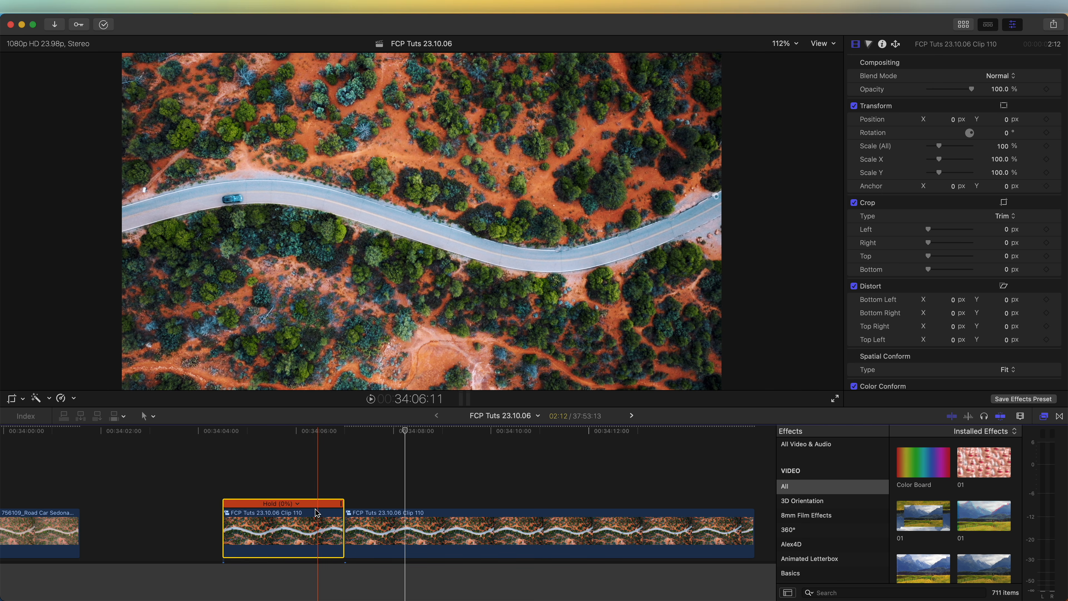
Step: Apply the Draw Mask effect from the Masks and Keying category to the freeze-frame clip
{"action": "left_click_drag", "start_coordinate": [291, 432], "coordinate": [285, 432]}
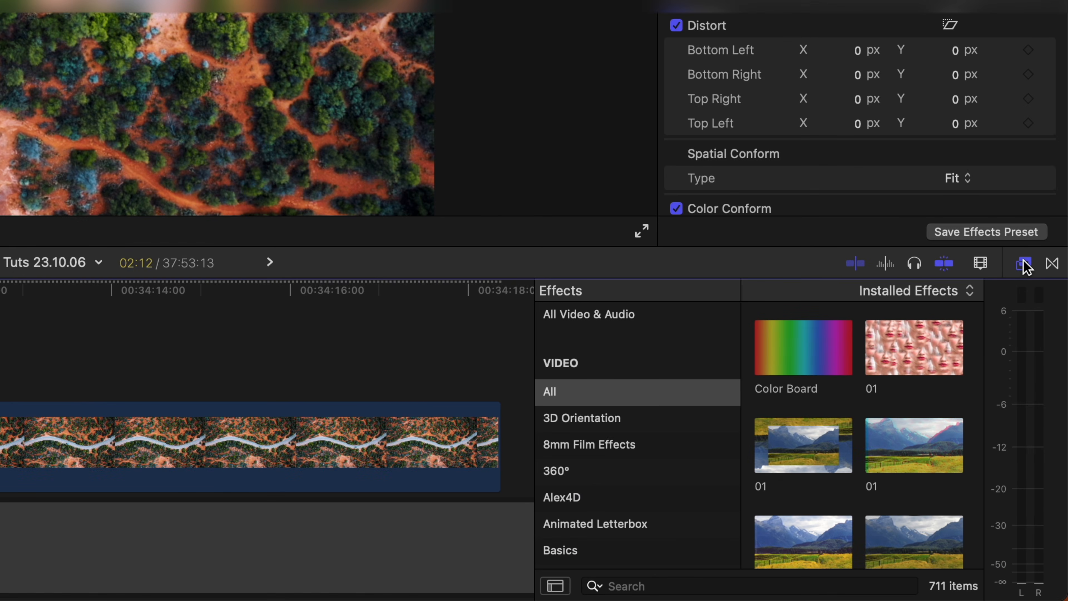
{"action": "scroll", "coordinate": [607, 434], "scroll_direction": "down", "scroll_amount": 15}
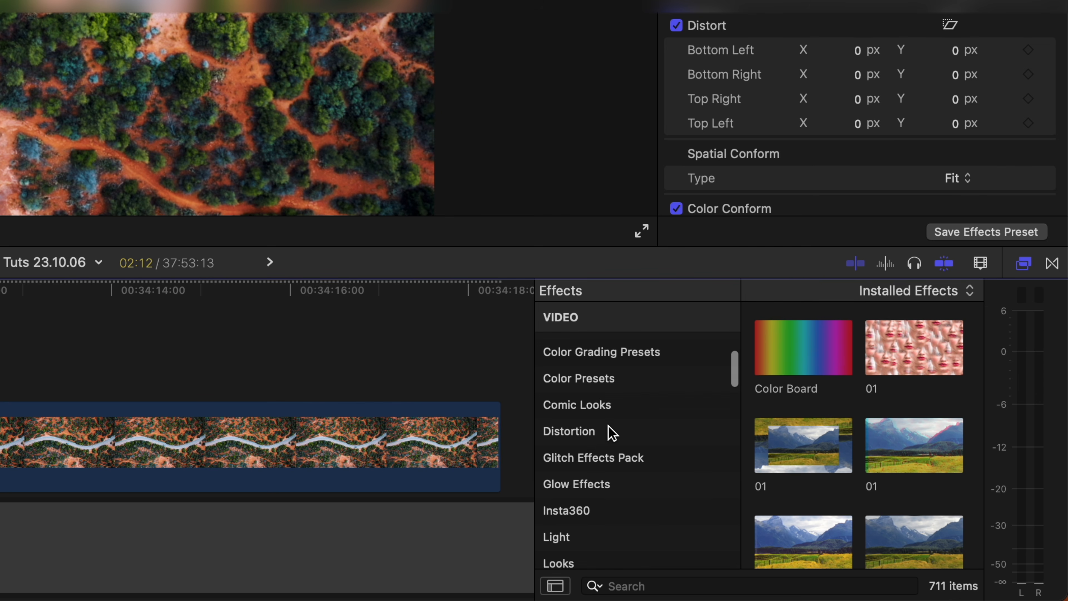
{"action": "left_click", "coordinate": [606, 416]}
{"action": "mouse_move", "coordinate": [901, 362]}
{"action": "left_mouse_down"}
{"action": "mouse_move", "coordinate": [854, 333]}
{"action": "mouse_move", "coordinate": [357, 429]}
{"action": "mouse_move", "coordinate": [281, 515]}
{"action": "left_mouse_up"}
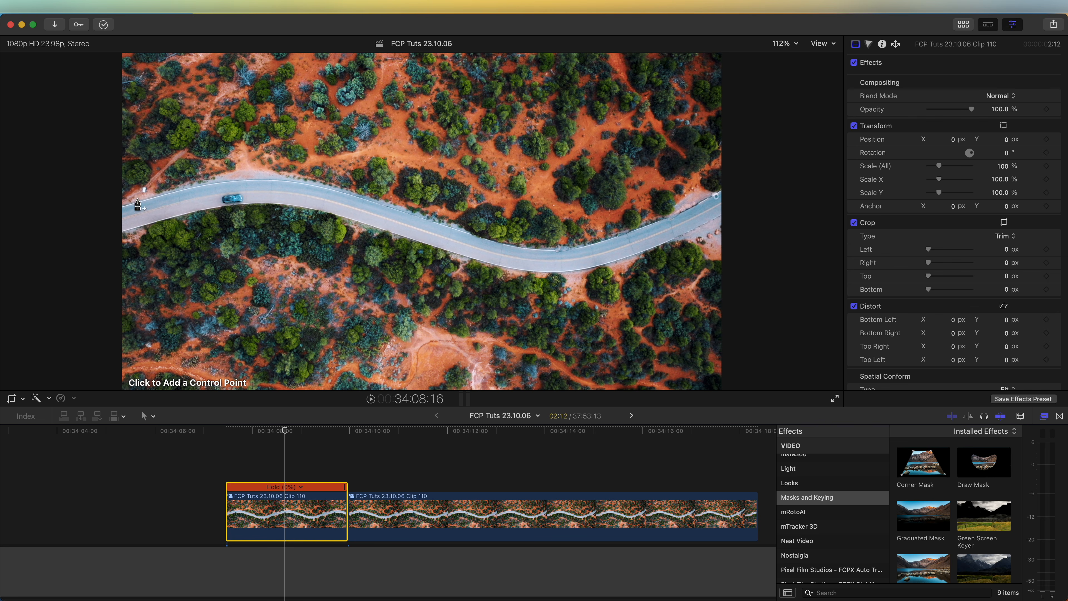
Step: Draw a closed curved mask along both edges of the road, isolating the road and car
{"action": "left_click", "coordinate": [126, 205]}
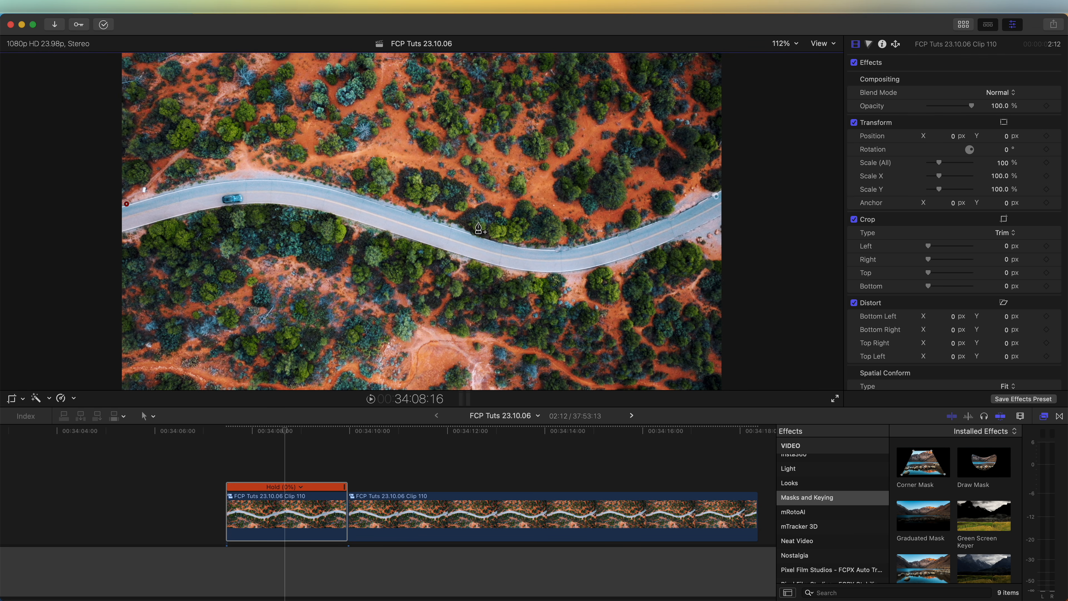
{"action": "left_click", "coordinate": [195, 185]}
{"action": "left_click", "coordinate": [277, 179]}
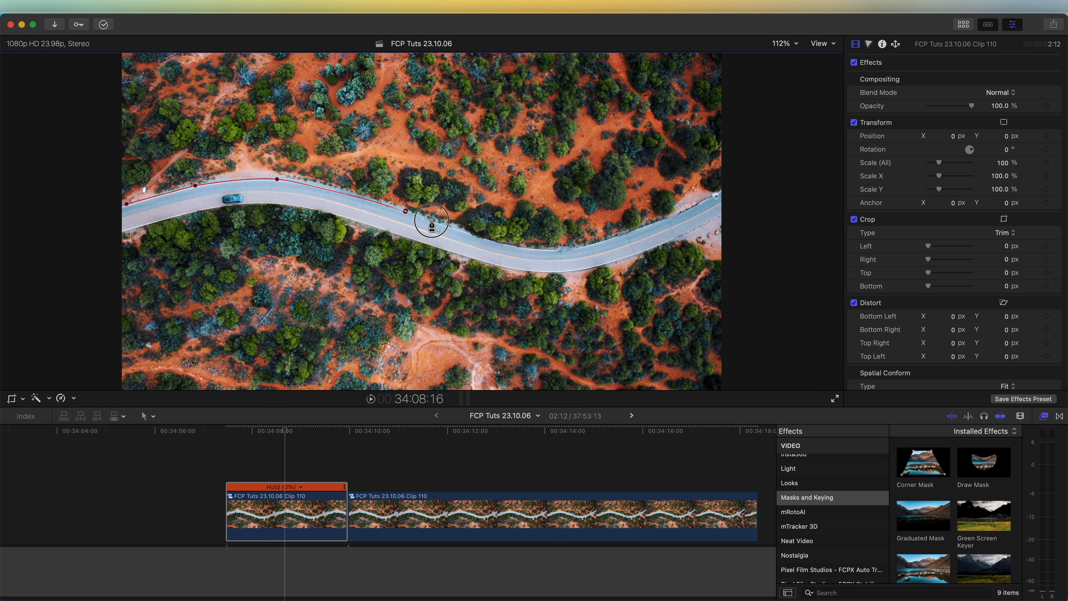
{"action": "mouse_move", "coordinate": [406, 210]}
{"action": "left_mouse_down"}
{"action": "mouse_move", "coordinate": [416, 170]}
{"action": "mouse_move", "coordinate": [445, 265]}
{"action": "mouse_move", "coordinate": [434, 219]}
{"action": "left_mouse_up"}
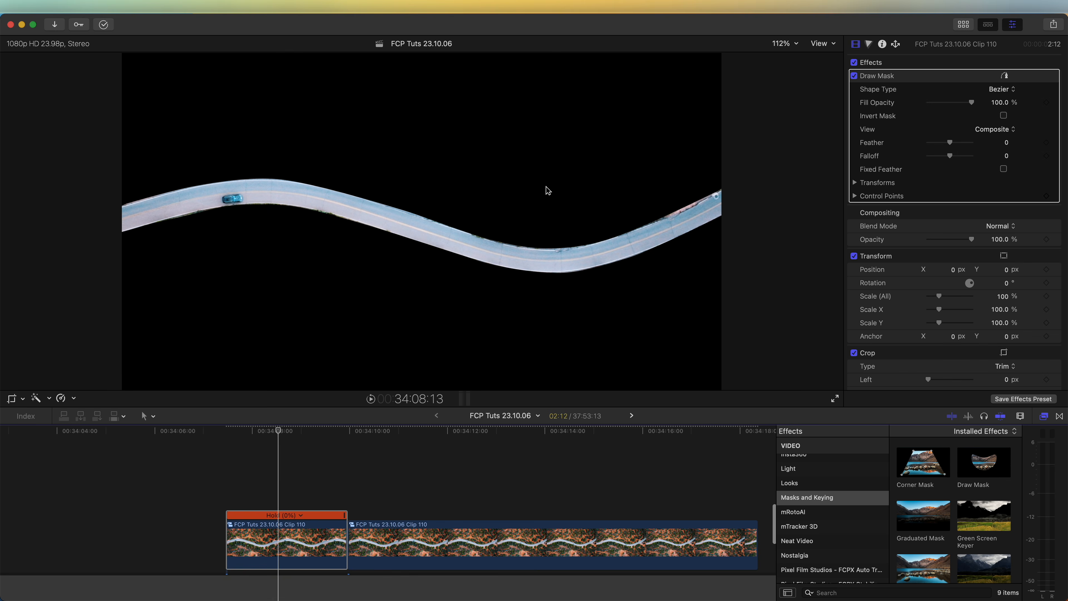
Step: Duplicate the road-masked freeze clip onto the track above and invert the duplicate's mask
{"action": "left_click_drag", "start_coordinate": [280, 547], "coordinate": [281, 492]}
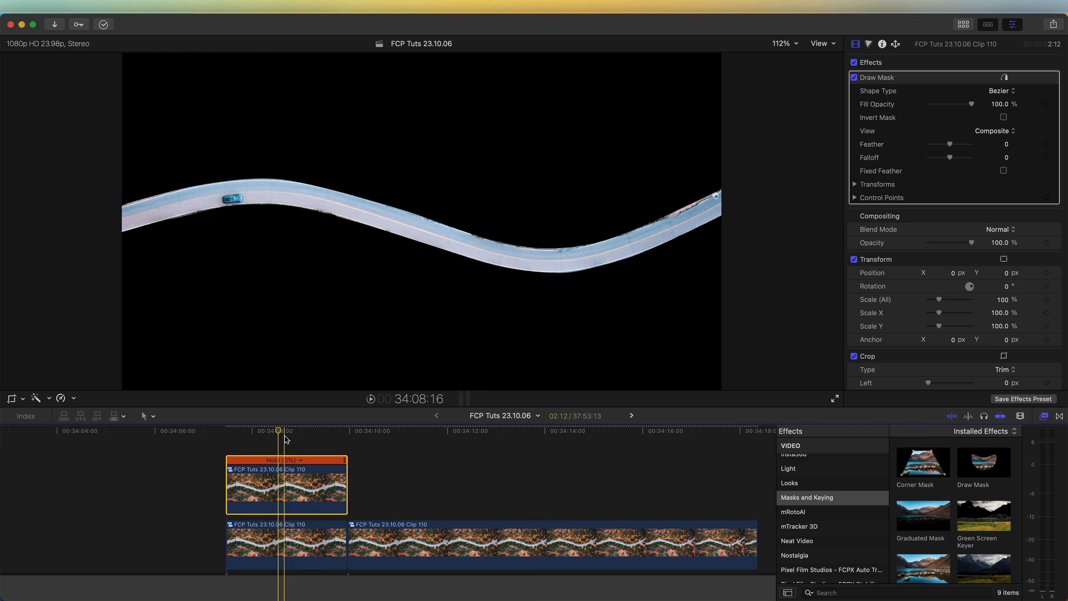
{"action": "left_click", "coordinate": [1003, 117]}
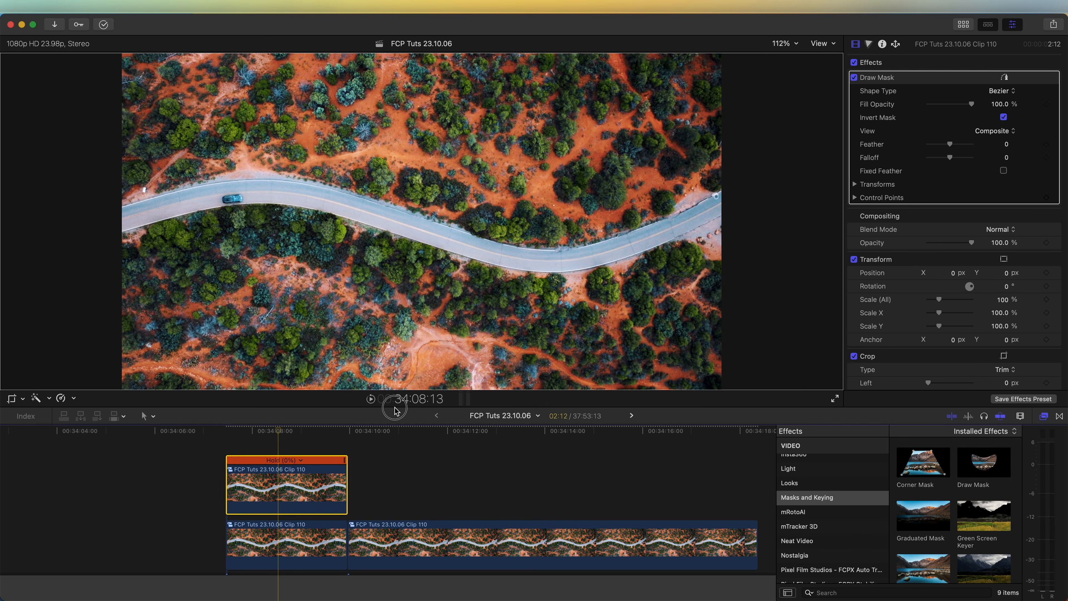
Step: Add a second Draw Mask to the upper freeze clip enclosing the terrain above the road, and disable the road clip below
{"action": "left_click", "coordinate": [286, 489]}
{"action": "left_click", "coordinate": [93, 223]}
{"action": "left_click", "coordinate": [205, 194]}
{"action": "left_click", "coordinate": [341, 198]}
{"action": "left_click", "coordinate": [447, 236]}
{"action": "left_click", "coordinate": [569, 259]}
{"action": "left_click", "coordinate": [684, 223]}
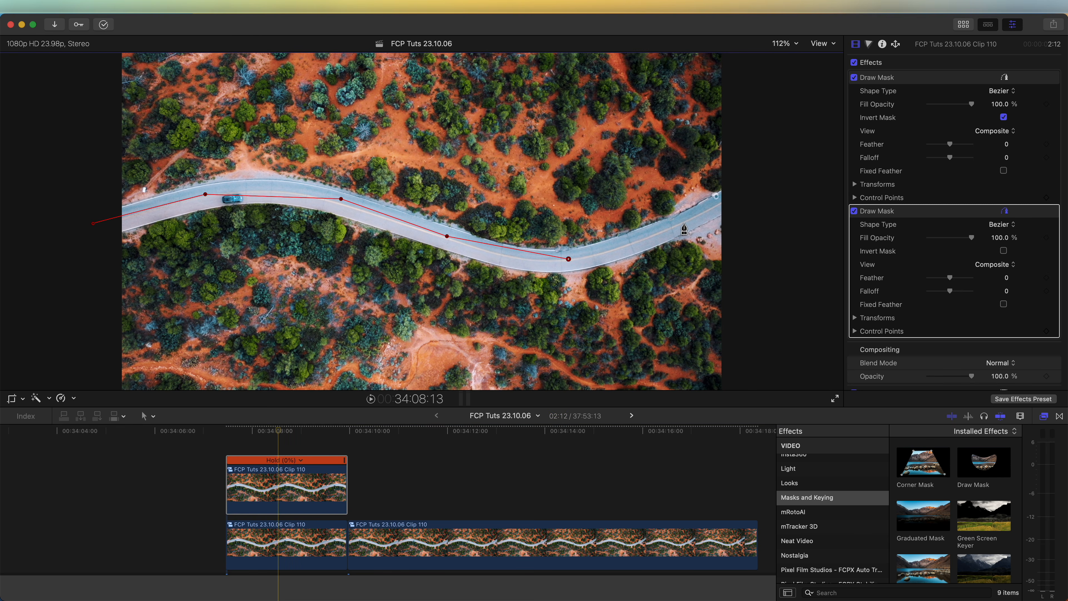
{"action": "left_click", "coordinate": [745, 195]}
{"action": "left_click", "coordinate": [735, 55]}
{"action": "left_click", "coordinate": [107, 55]}
{"action": "left_click", "coordinate": [93, 223]}
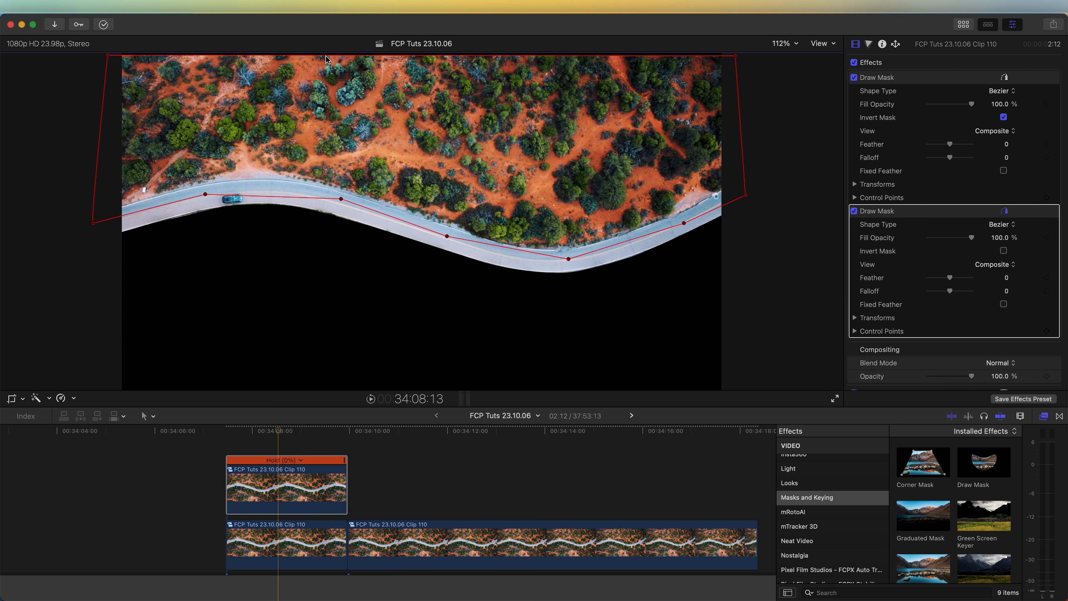
{"action": "key", "text": "super+Down"}
{"action": "key", "text": "v"}
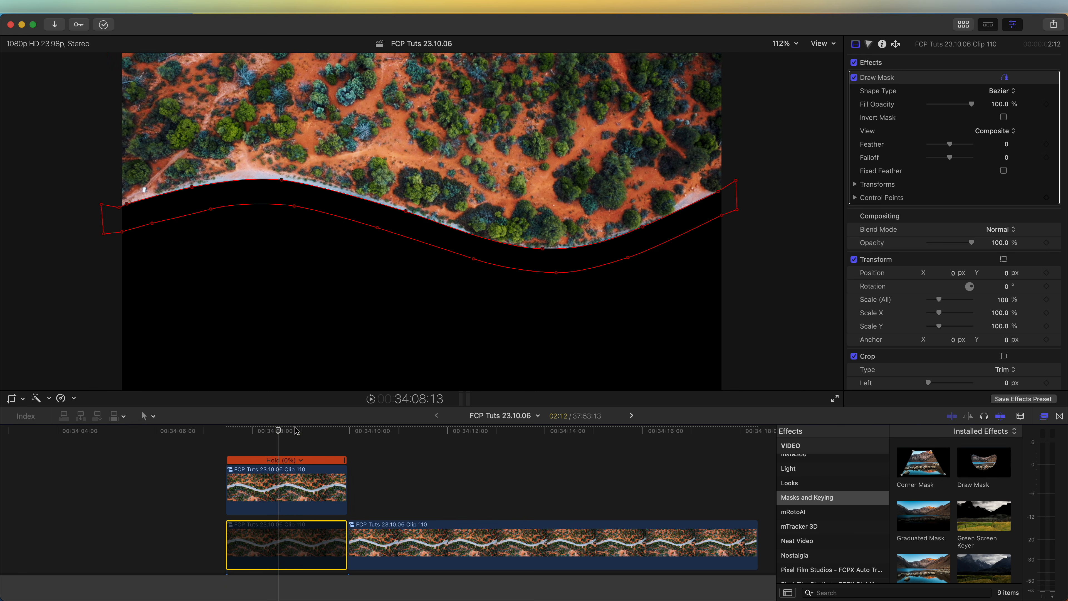
Step: Duplicate the upper-terrain clip above itself and invert its second Draw Mask to isolate the terrain below the road
{"action": "left_click_drag", "start_coordinate": [283, 491], "coordinate": [283, 459]}
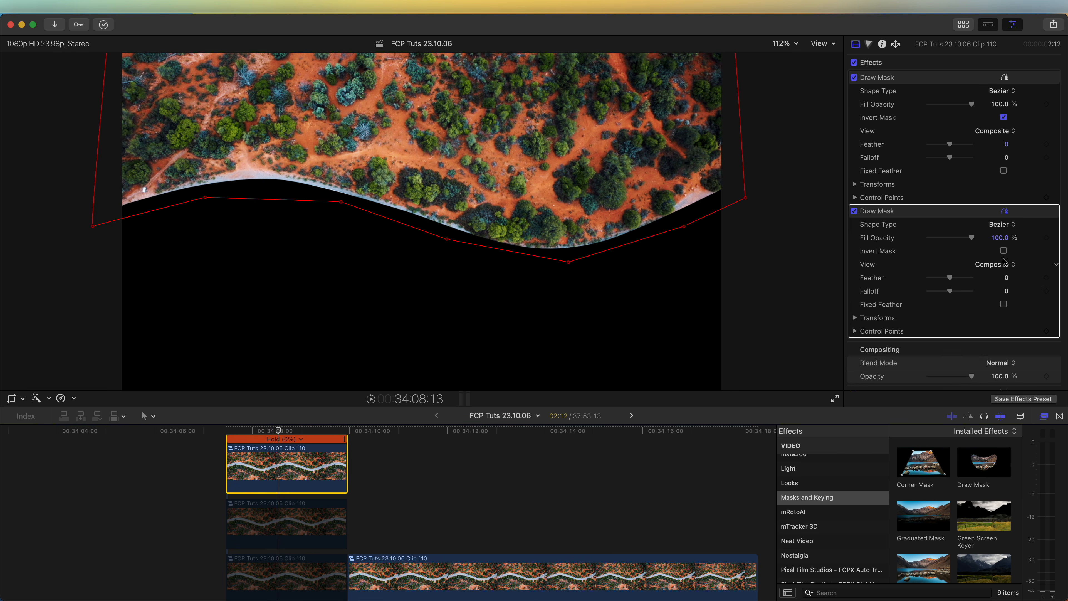
{"action": "left_click", "coordinate": [1003, 251]}
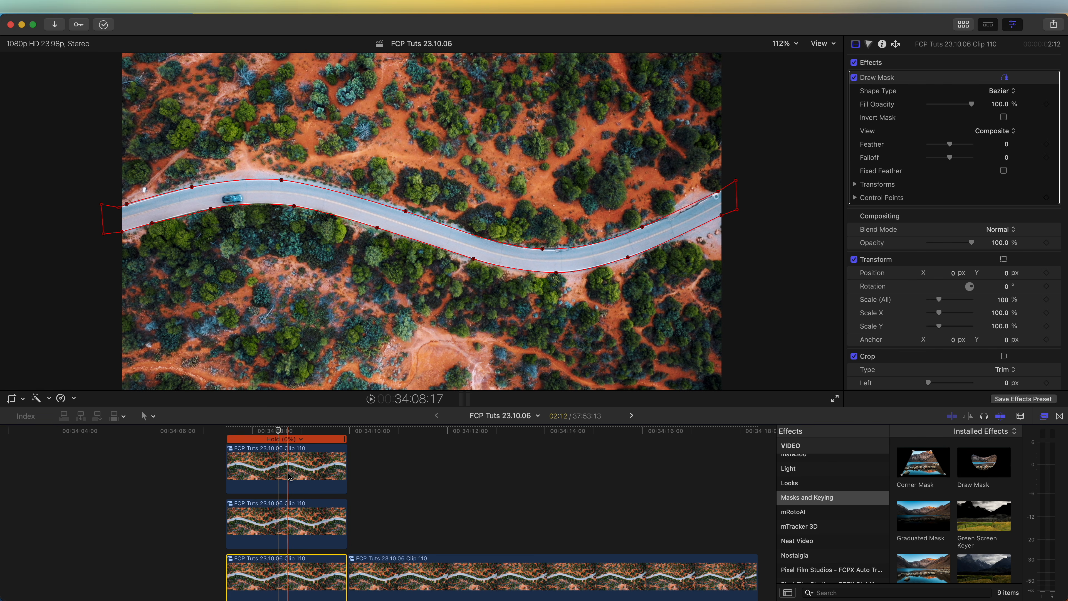
{"action": "scroll", "coordinate": [288, 477], "scroll_direction": "down", "scroll_amount": 3}
{"action": "scroll", "coordinate": [288, 477], "scroll_direction": "up", "scroll_amount": 2}
{"action": "scroll", "coordinate": [284, 470], "scroll_direction": "up", "scroll_amount": 1}
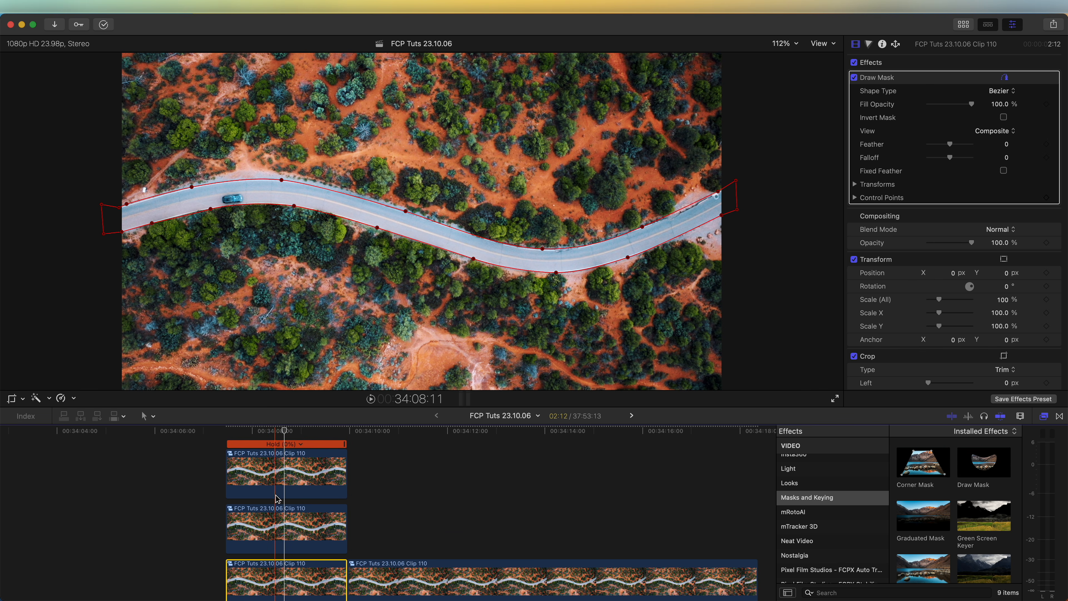
Step: Apply Ken Burns to the topmost lower-terrain clip, swap start and end, and place the start frame above the terrain
{"action": "left_click", "coordinate": [296, 470]}
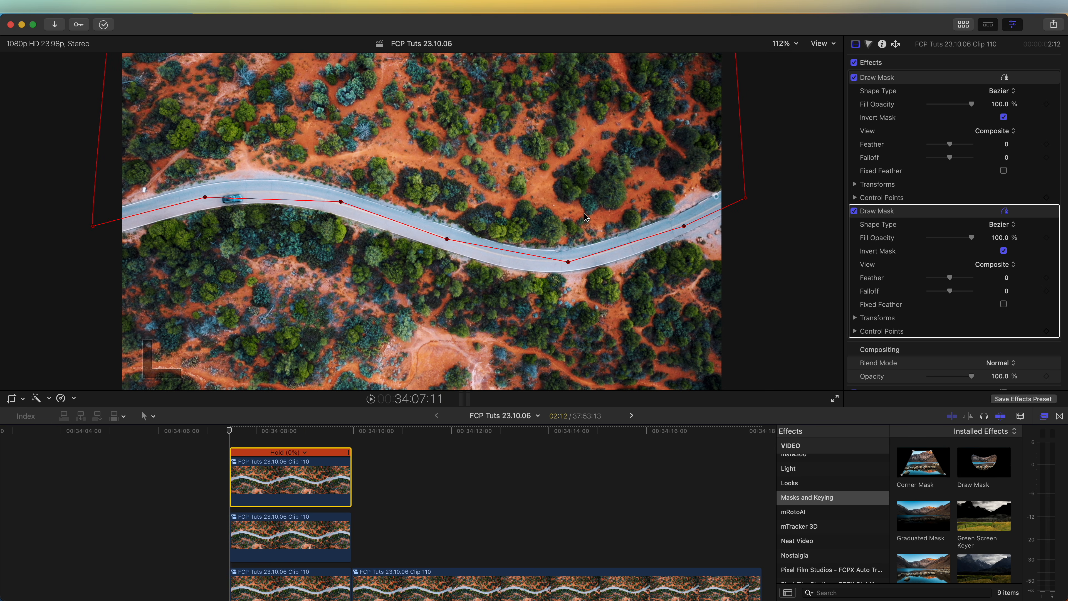
{"action": "left_click", "coordinate": [13, 400]}
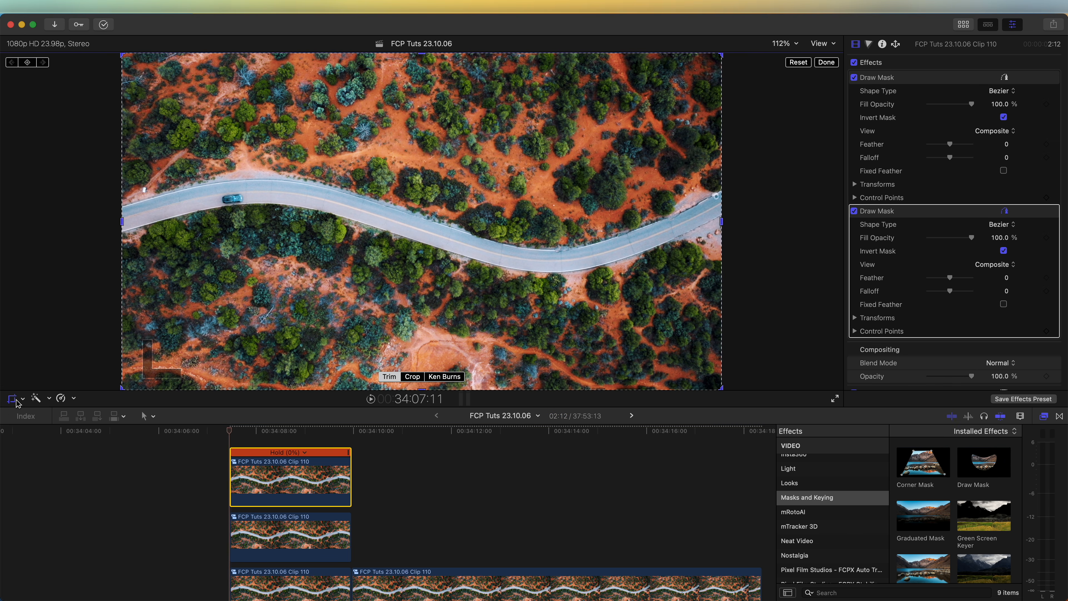
{"action": "left_click", "coordinate": [445, 377]}
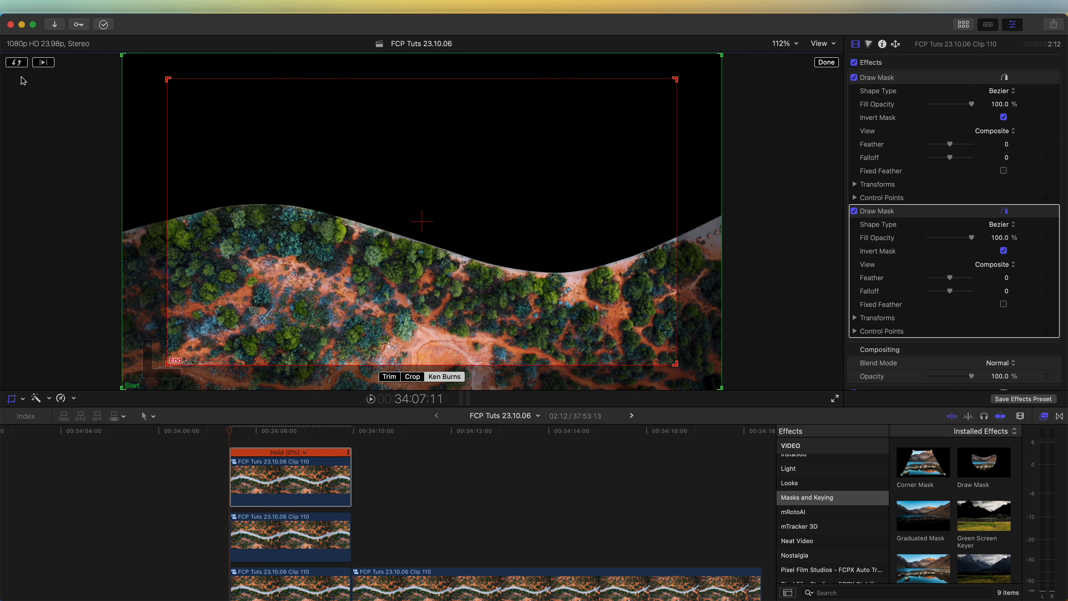
{"action": "left_click", "coordinate": [17, 64]}
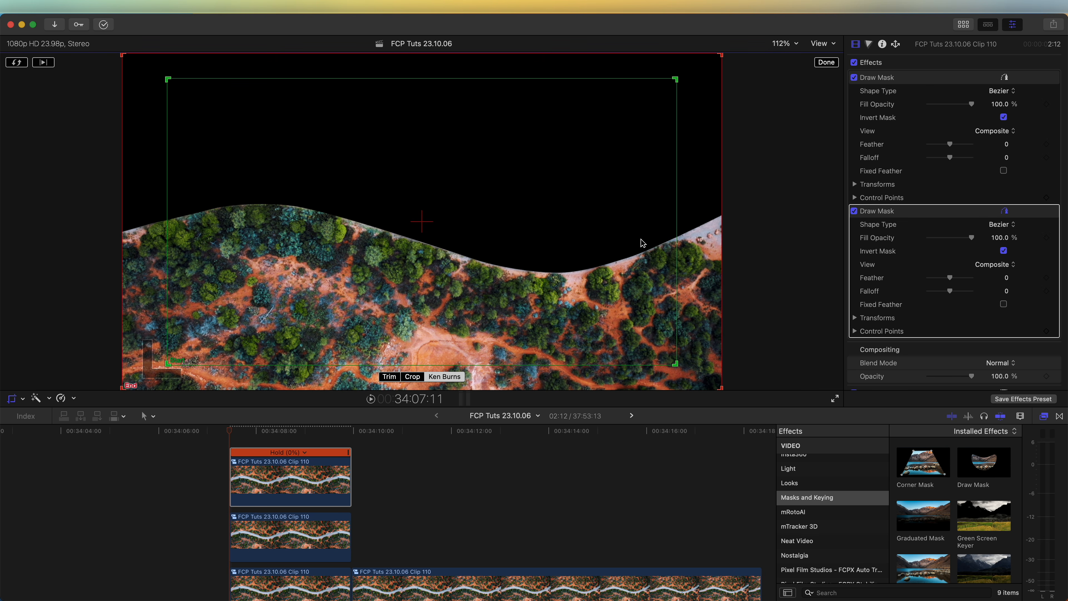
{"action": "left_click_drag", "start_coordinate": [676, 79], "coordinate": [511, 163]}
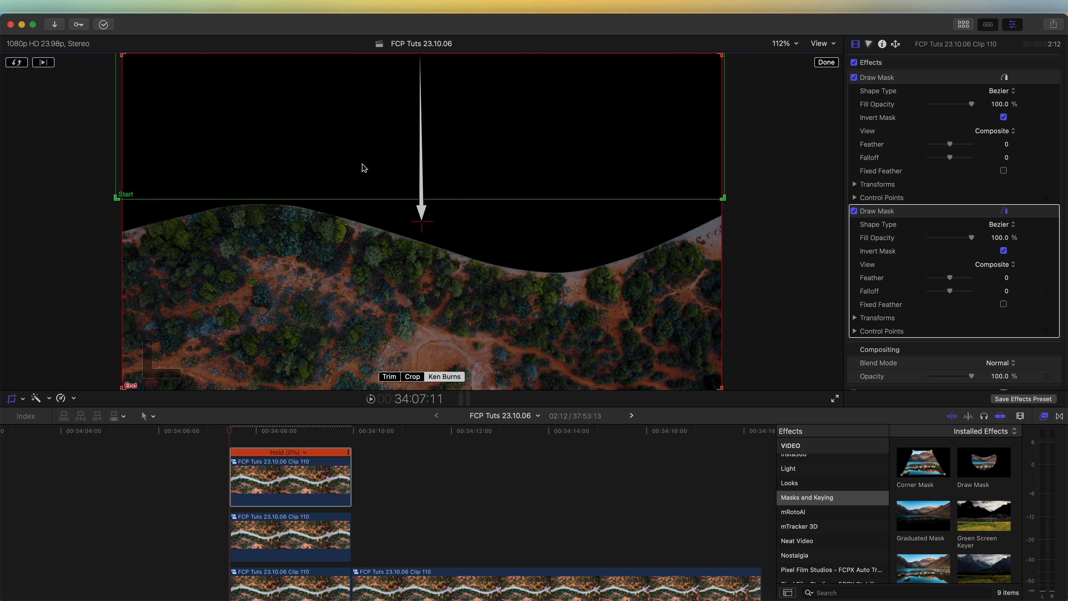
{"action": "left_click", "coordinate": [825, 63]}
Step: Play back the lower terrain's slide-in, and reopen its Ken Burns animation to bring up the movement options
{"action": "key", "text": "space"}
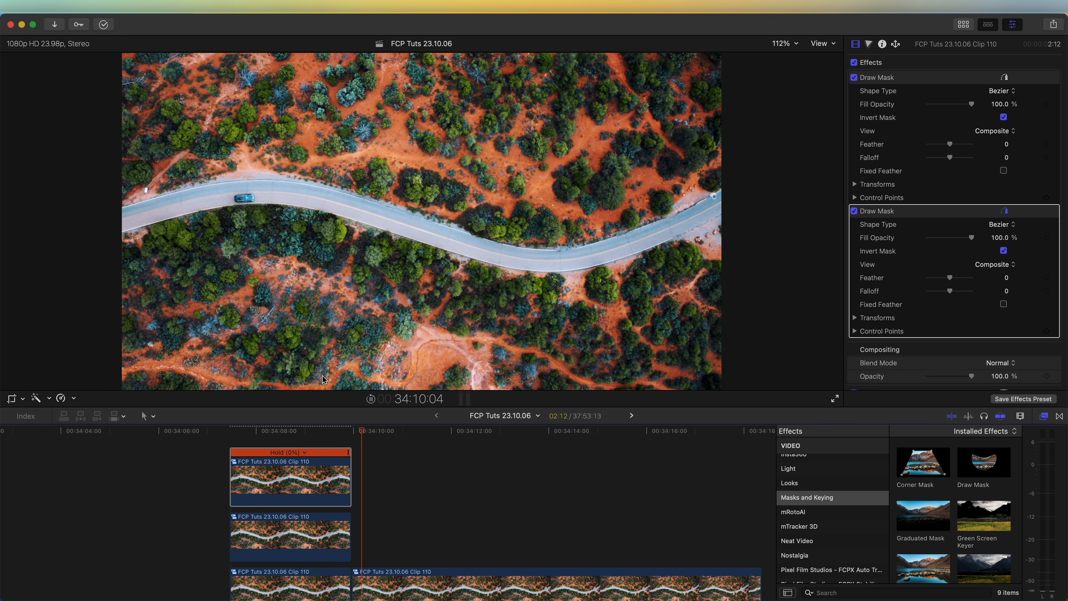
{"action": "left_click", "coordinate": [11, 398]}
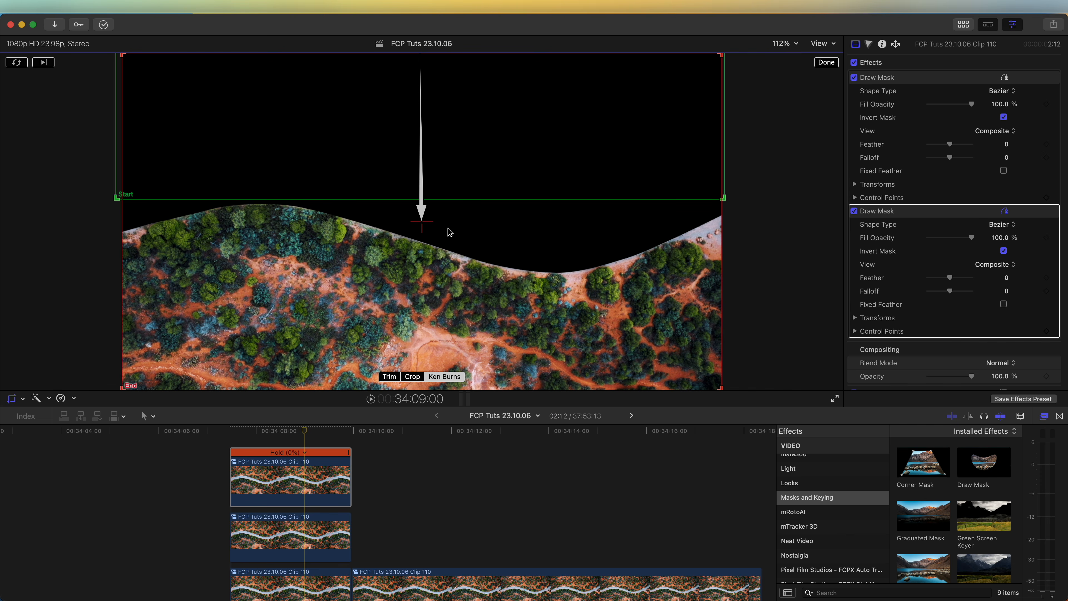
{"action": "right_click", "coordinate": [471, 192]}
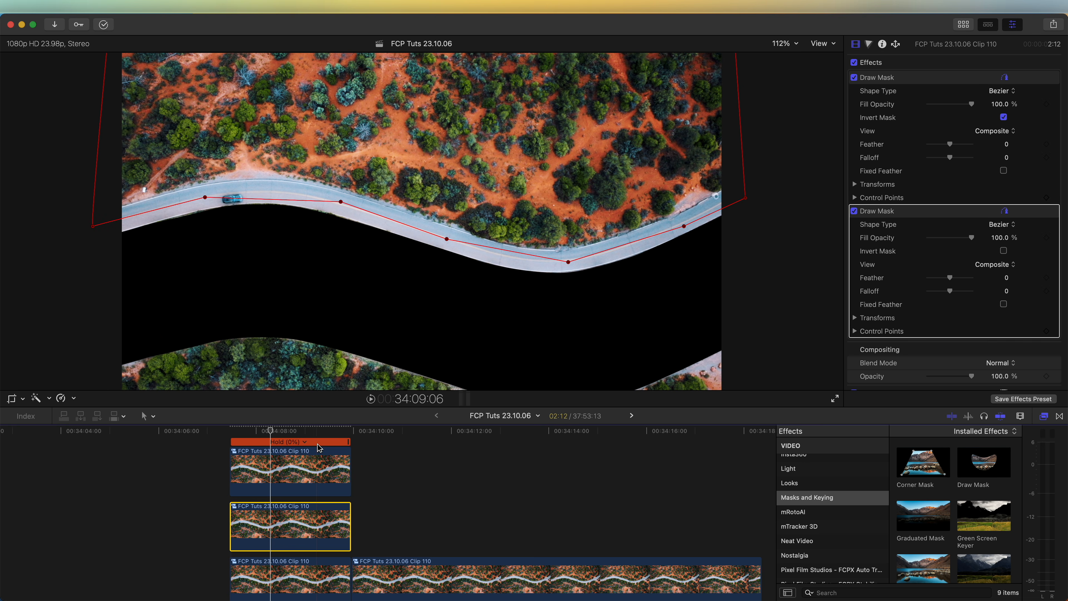
Step: Apply Ken Burns to the middle upper-terrain clip with start and end swapped, place the start frame below the terrain, and preview
{"action": "left_click", "coordinate": [12, 399]}
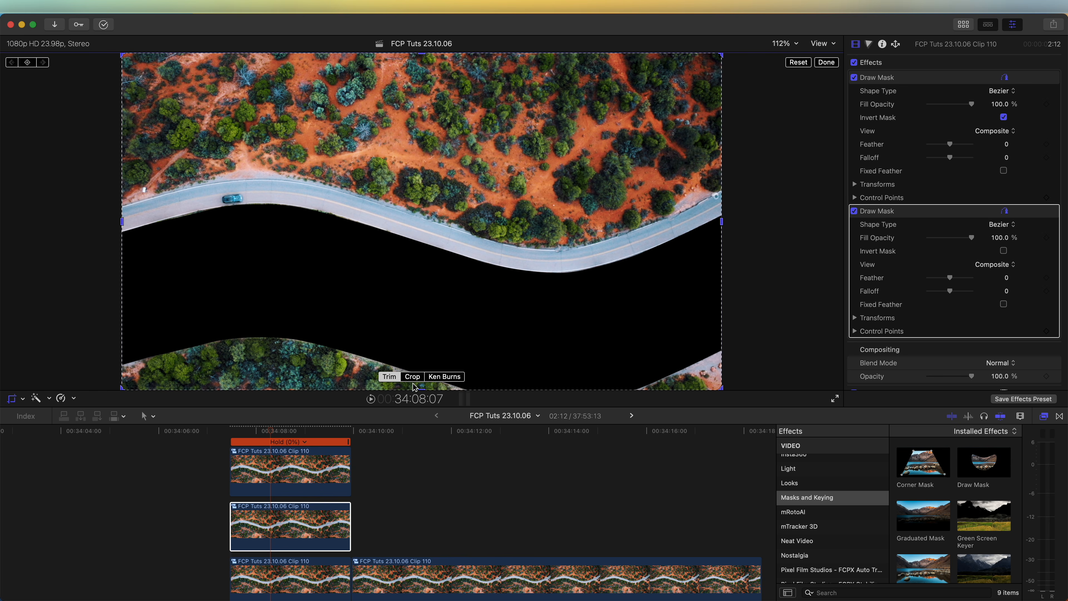
{"action": "left_click", "coordinate": [444, 377]}
{"action": "left_click", "coordinate": [17, 62]}
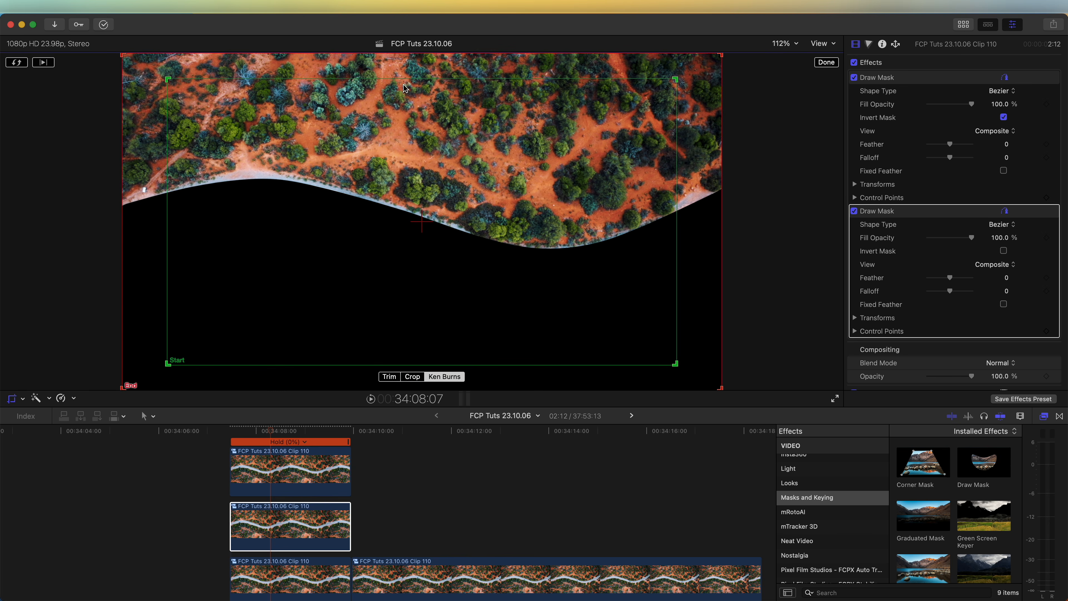
{"action": "left_click_drag", "start_coordinate": [165, 369], "coordinate": [143, 520]}
{"action": "left_click", "coordinate": [826, 64]}
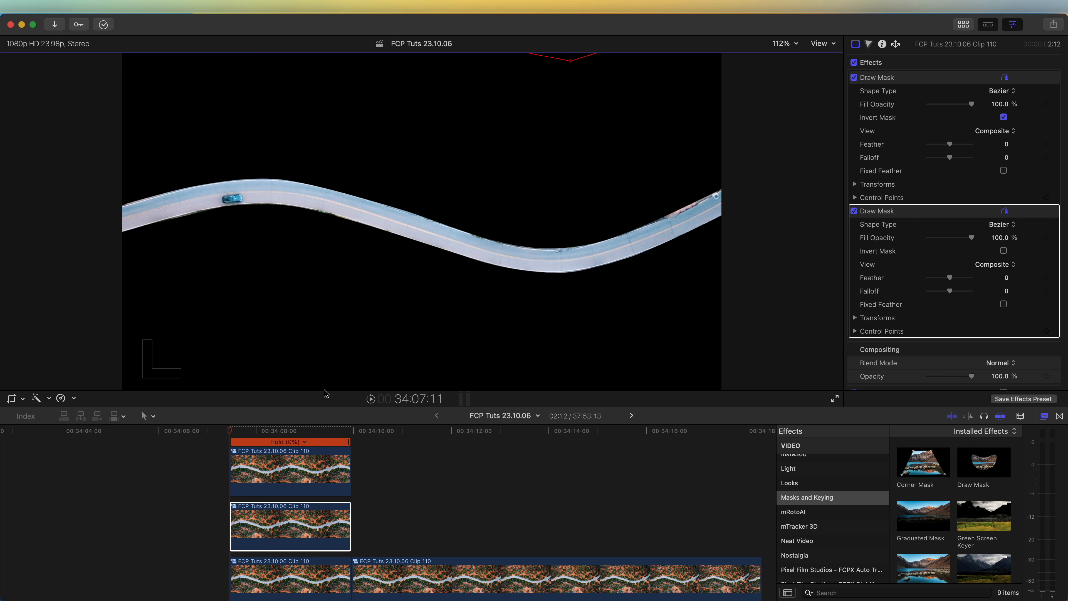
{"action": "key", "text": "space"}
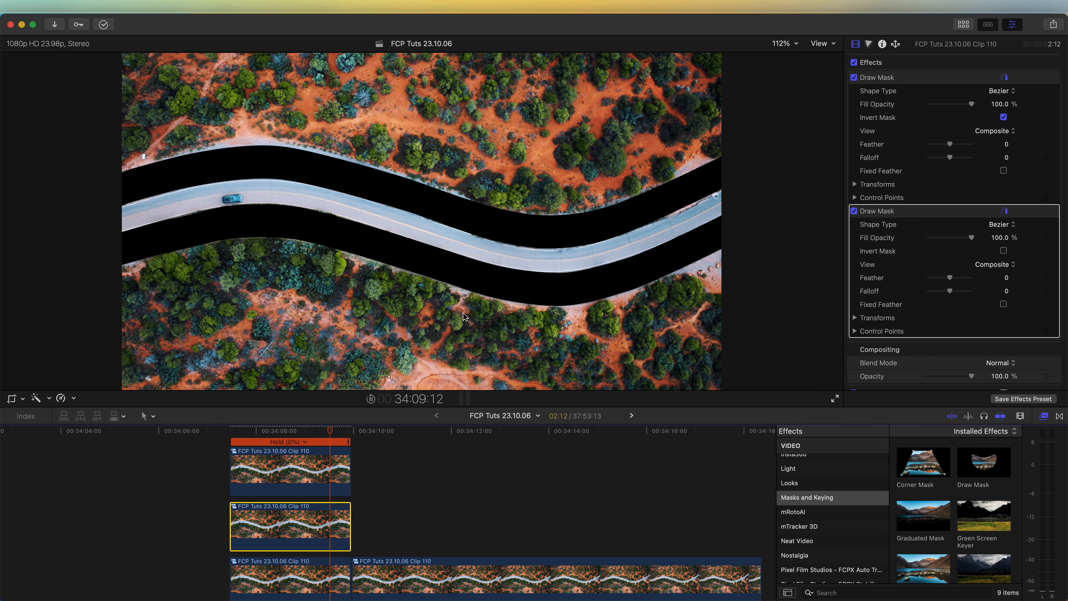
{"action": "key", "text": "space"}
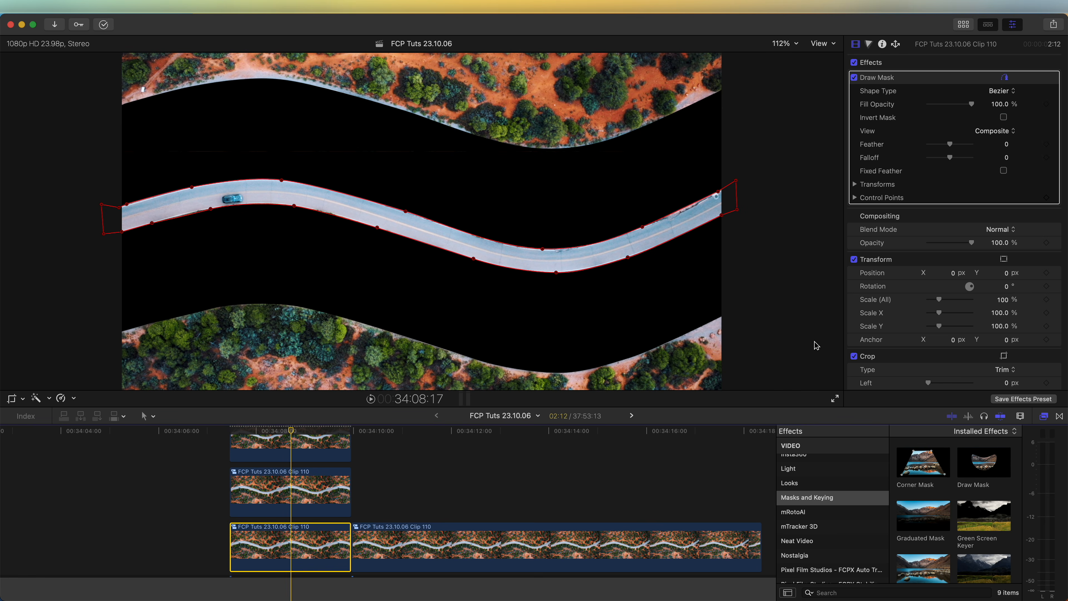
Step: Apply the Page Curl effect from RN Effects Expansion Pack to the masked road clip on the primary storyline
{"action": "scroll", "coordinate": [833, 485], "scroll_direction": "down", "scroll_amount": 5}
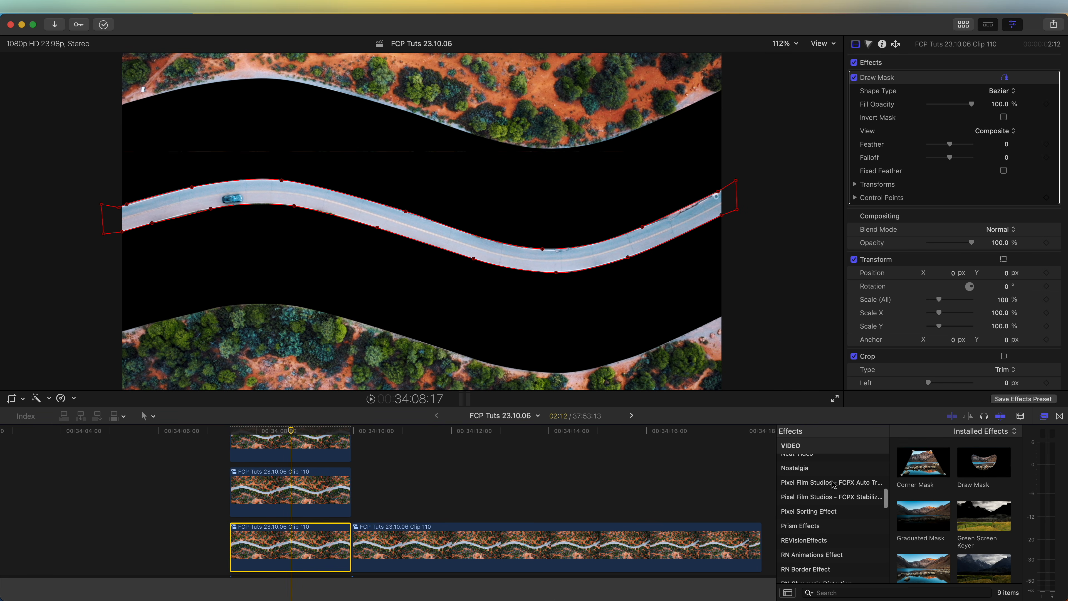
{"action": "scroll", "coordinate": [834, 486], "scroll_direction": "down", "scroll_amount": 5}
{"action": "left_click", "coordinate": [804, 512]}
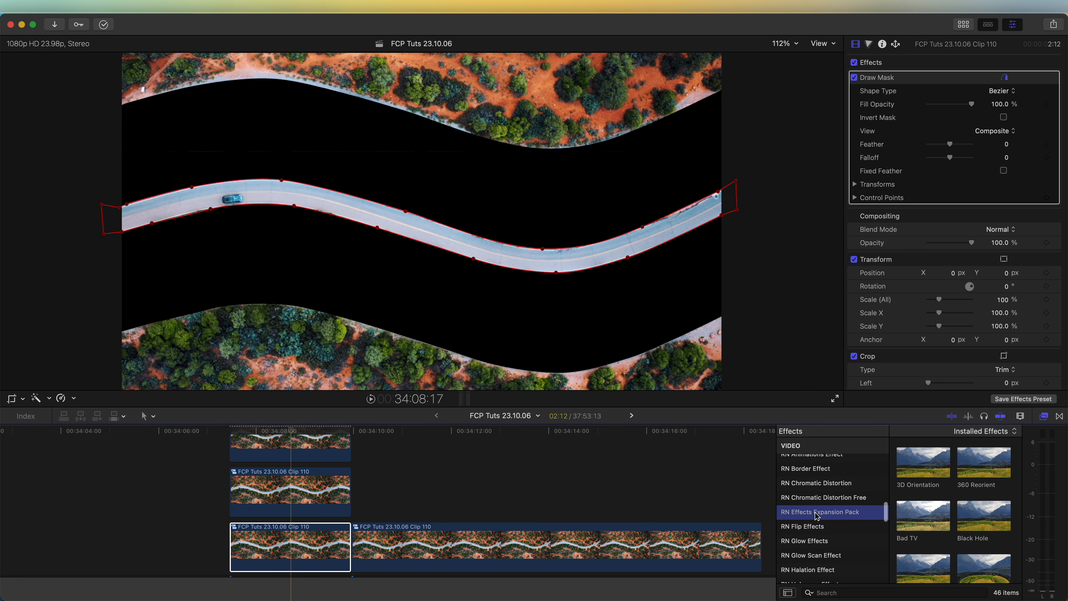
{"action": "scroll", "coordinate": [949, 506], "scroll_direction": "down", "scroll_amount": 5}
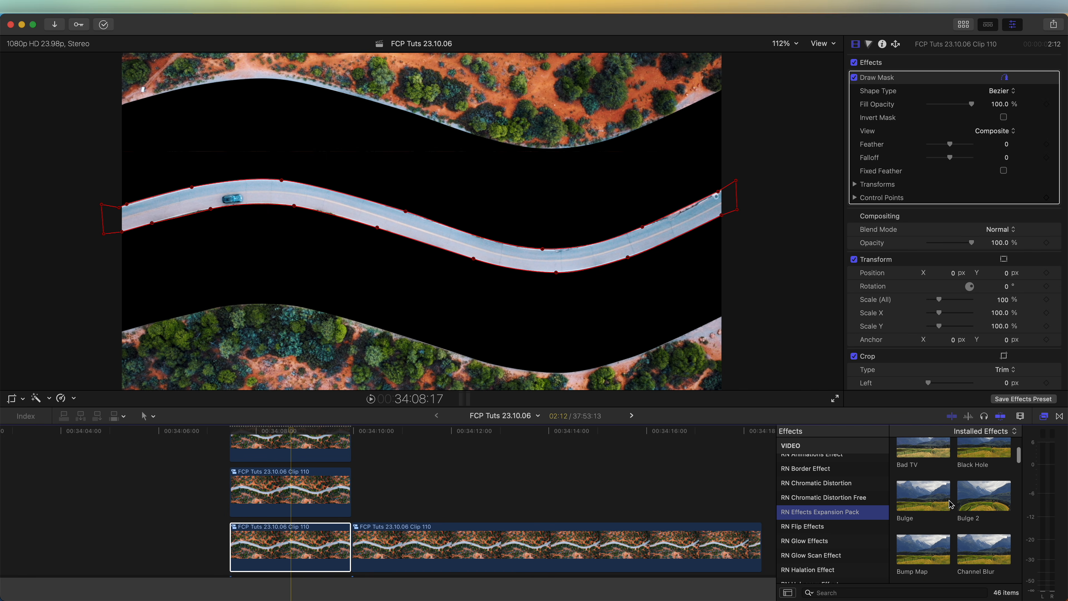
{"action": "scroll", "coordinate": [948, 507], "scroll_direction": "down", "scroll_amount": 5}
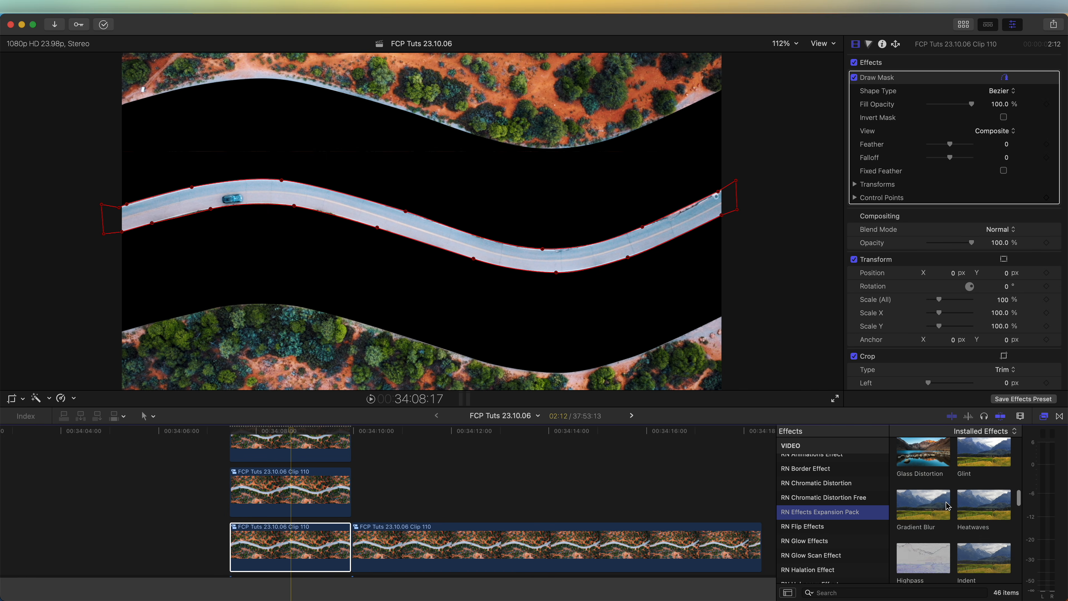
{"action": "scroll", "coordinate": [948, 506], "scroll_direction": "down", "scroll_amount": 5}
{"action": "left_click_drag", "start_coordinate": [925, 511], "coordinate": [294, 560]}
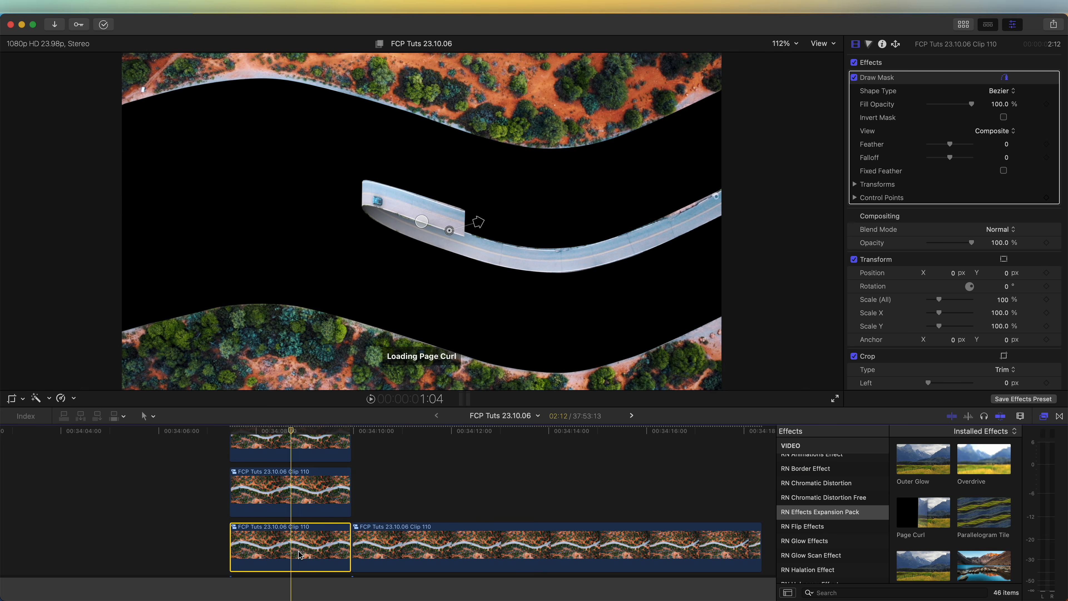
Step: Set the road clip's Page Curl direction to Close and play back the result
{"action": "scroll", "coordinate": [942, 219], "scroll_direction": "down", "scroll_amount": 2}
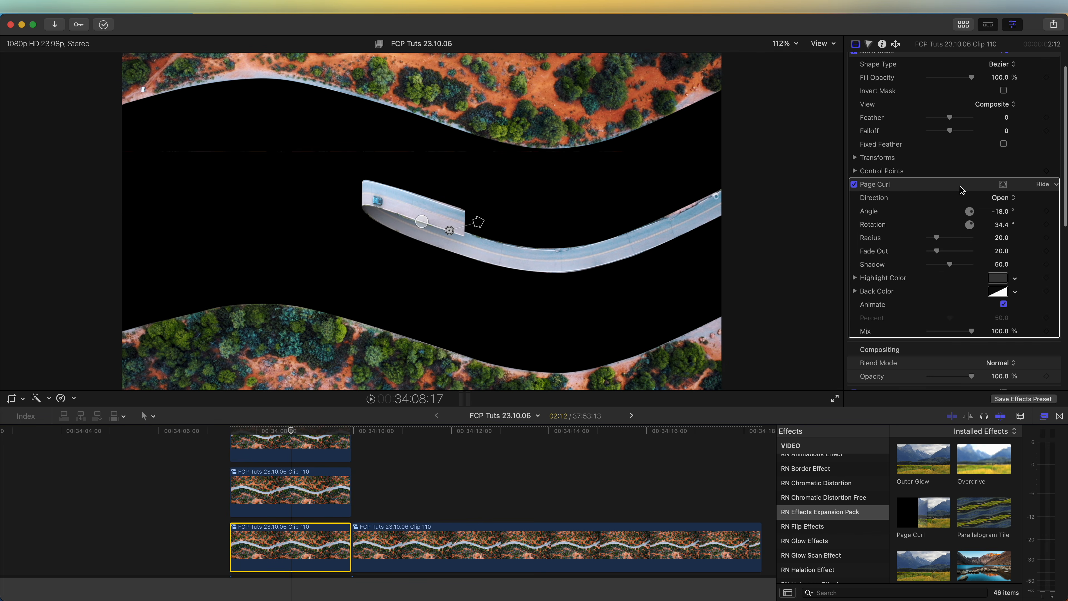
{"action": "left_click", "coordinate": [1000, 198]}
{"action": "left_click", "coordinate": [1003, 213]}
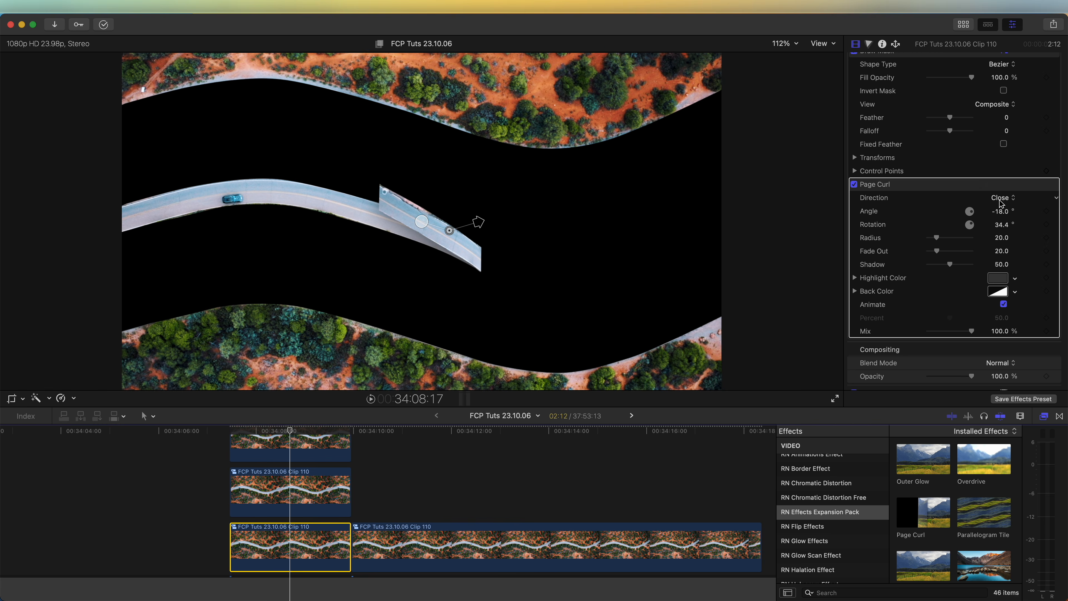
{"action": "key", "text": "slash"}
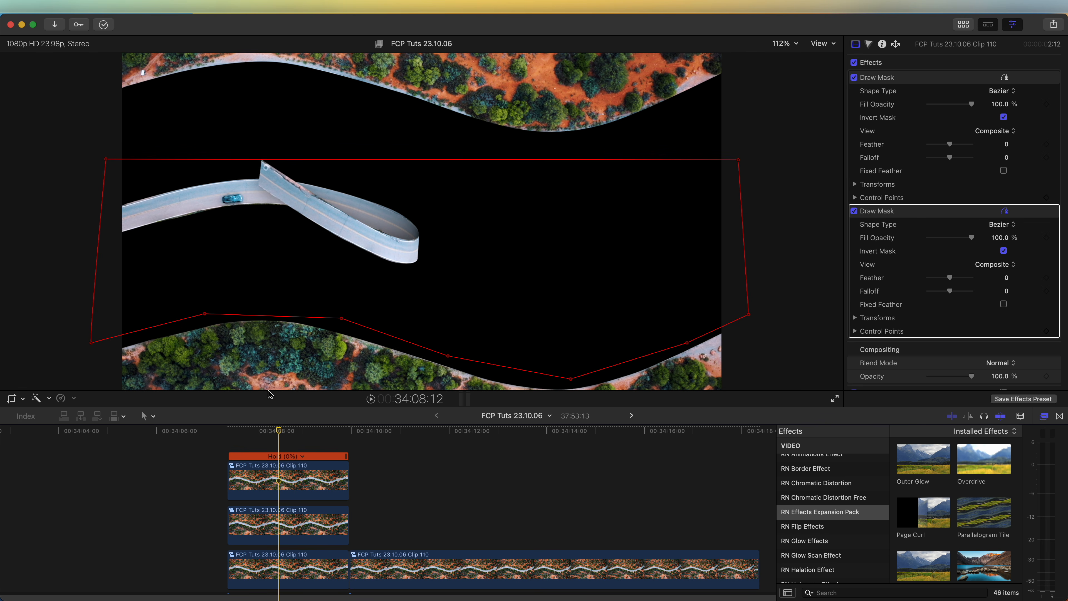
Step: Trim the starts of all three stacked freeze-frame clips to a duration of about 1:08, and preview the faster animation
{"action": "left_click_drag", "start_coordinate": [229, 479], "coordinate": [289, 479]}
{"action": "left_click_drag", "start_coordinate": [228, 524], "coordinate": [285, 524]}
{"action": "left_click_drag", "start_coordinate": [228, 568], "coordinate": [285, 565]}
{"action": "key", "text": "space"}
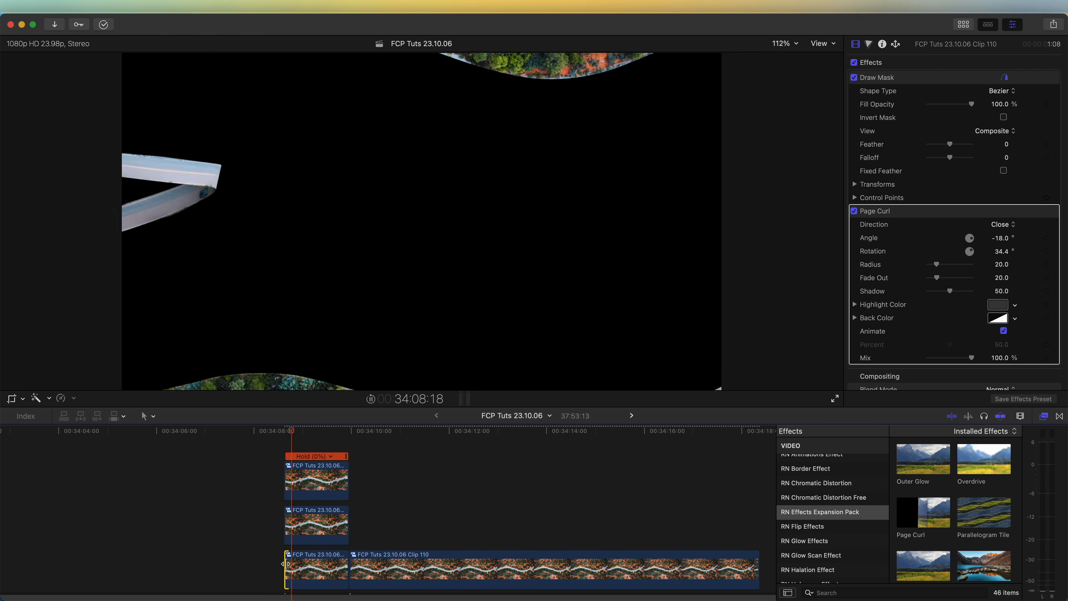
{"action": "left_click", "coordinate": [298, 568]}
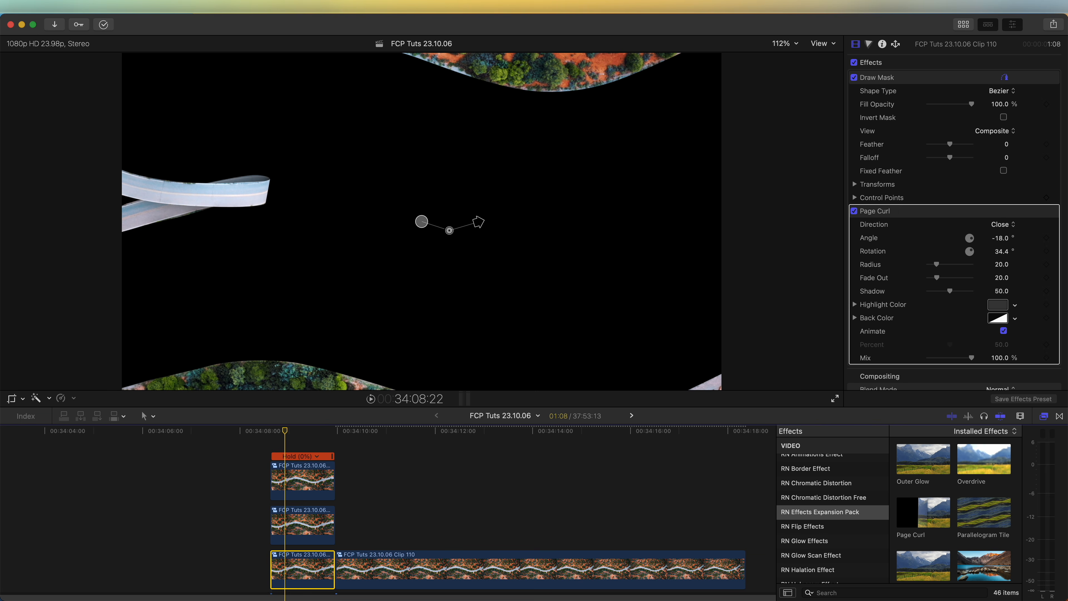
Step: Add the Moderate Motion Blur 2 title above the freeze-frame stack and trim its end to match the stack
{"action": "key", "text": "ctrl+super+1"}
{"action": "left_click", "coordinate": [58, 44]}
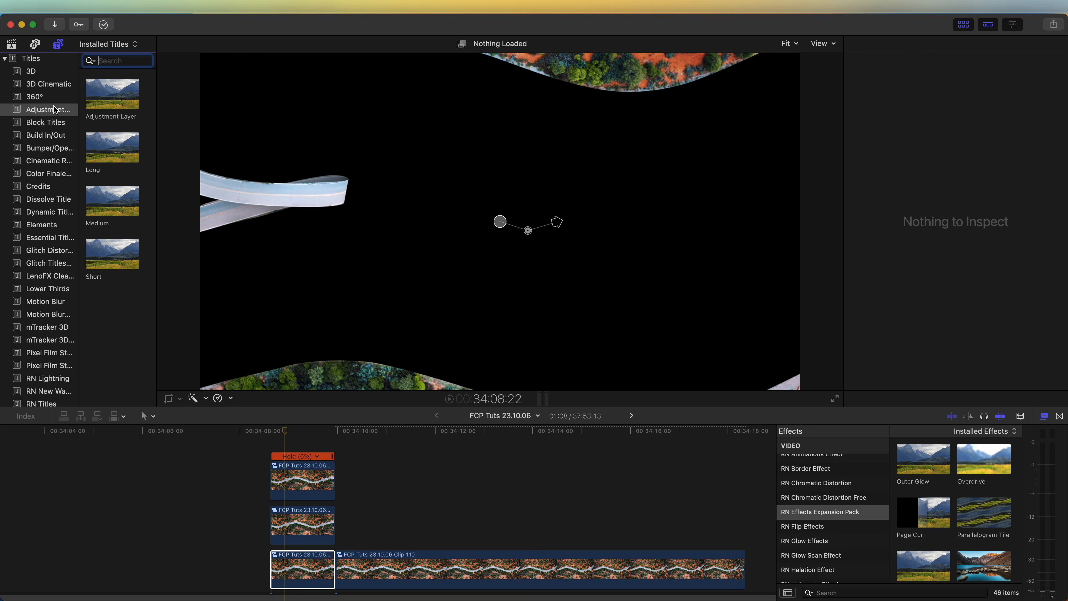
{"action": "scroll", "coordinate": [53, 139], "scroll_direction": "down", "scroll_amount": 5}
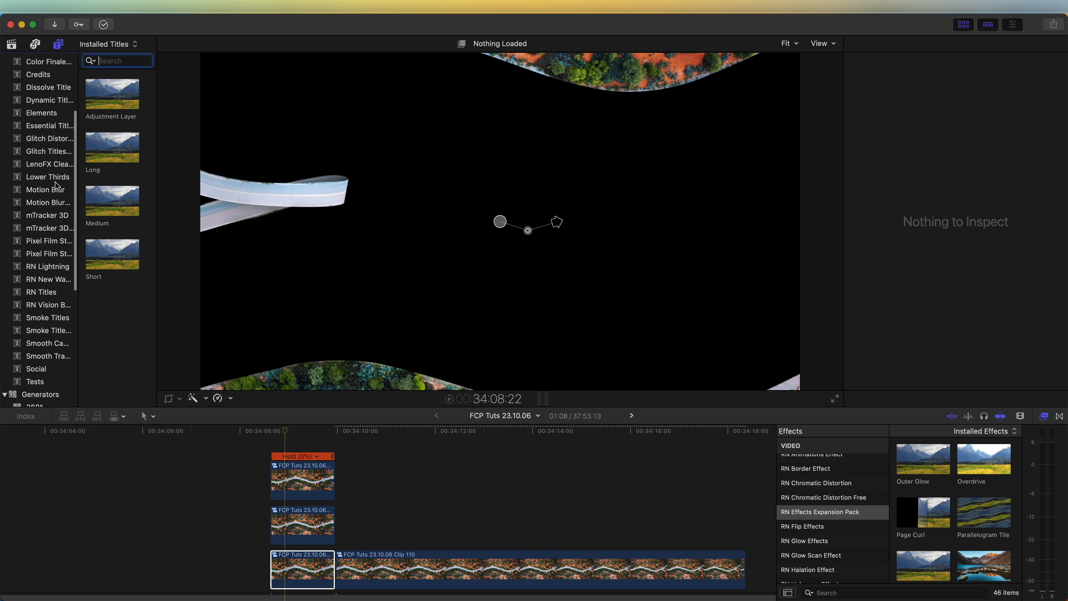
{"action": "left_click", "coordinate": [50, 193]}
{"action": "left_click_drag", "start_coordinate": [105, 107], "coordinate": [275, 440]}
{"action": "left_click_drag", "start_coordinate": [364, 444], "coordinate": [334, 445]}
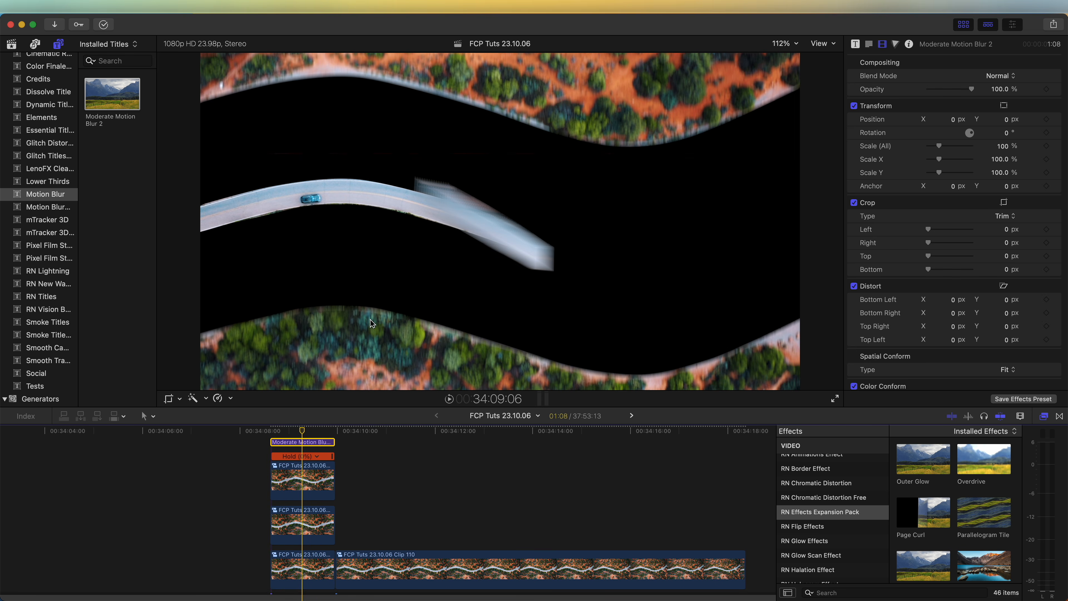
Step: Combine the motion blur title and three freeze-frame clips into a compound clip, and place DJI_0138 beneath it as background
{"action": "left_click_drag", "start_coordinate": [254, 433], "coordinate": [325, 585]}
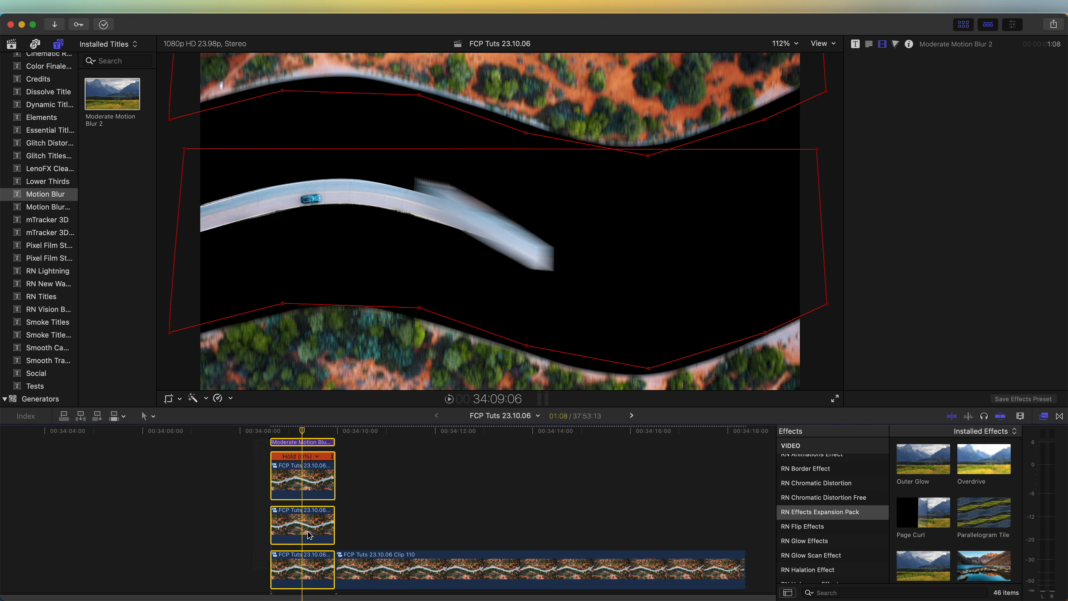
{"action": "right_click", "coordinate": [306, 483]}
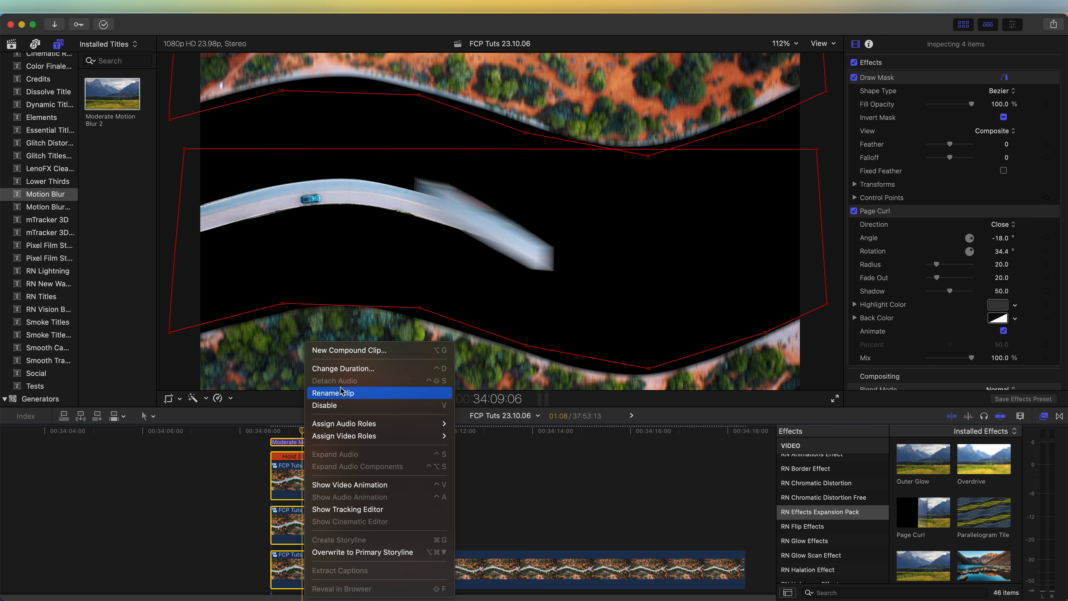
{"action": "left_click", "coordinate": [334, 351]}
{"action": "key", "text": "Return"}
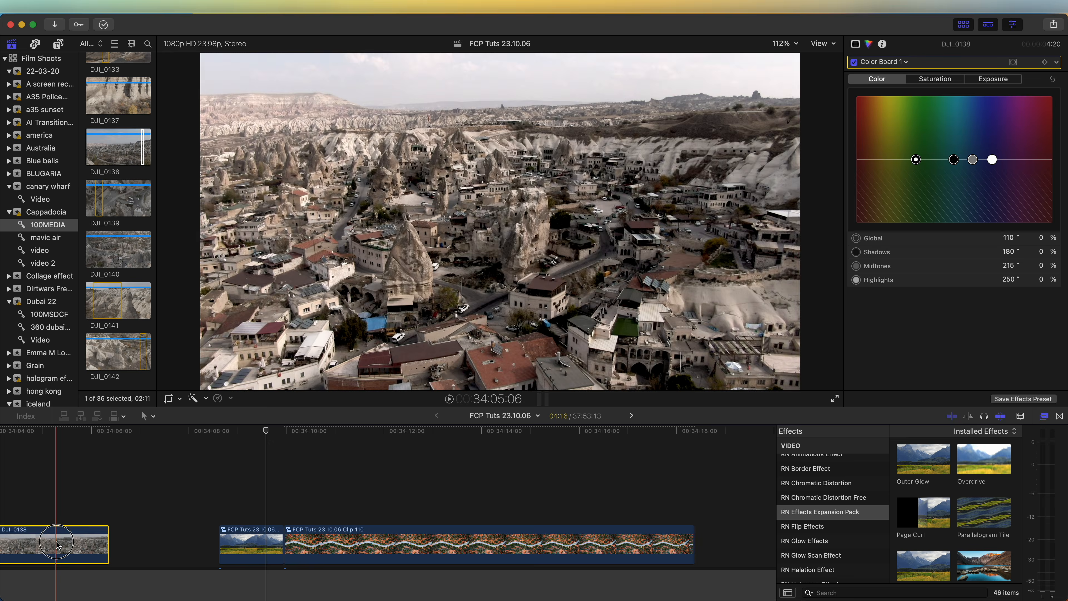
{"action": "left_click_drag", "start_coordinate": [118, 147], "coordinate": [231, 547]}
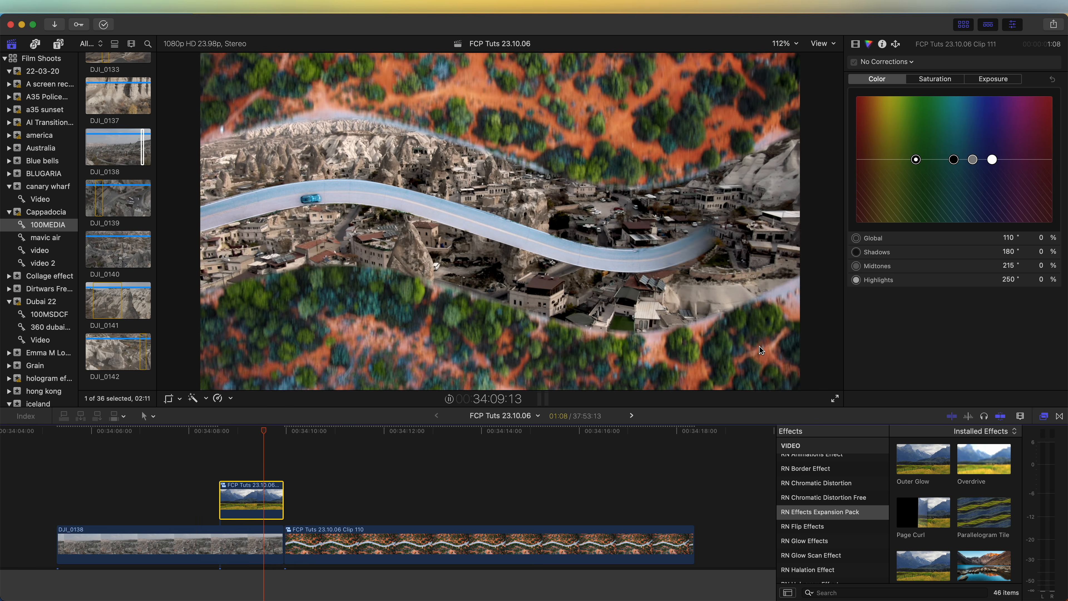
Step: Blade the speed of the live road clip at 34:12:10, set its first segment to Fast 8x, and preview
{"action": "left_click", "coordinate": [405, 547]}
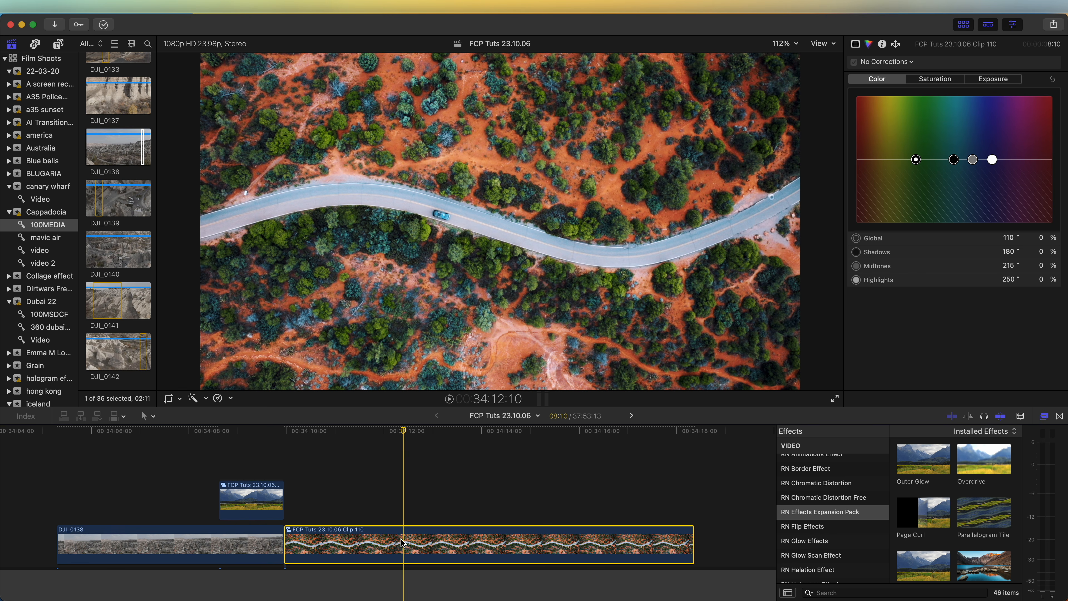
{"action": "key", "text": "shift+b"}
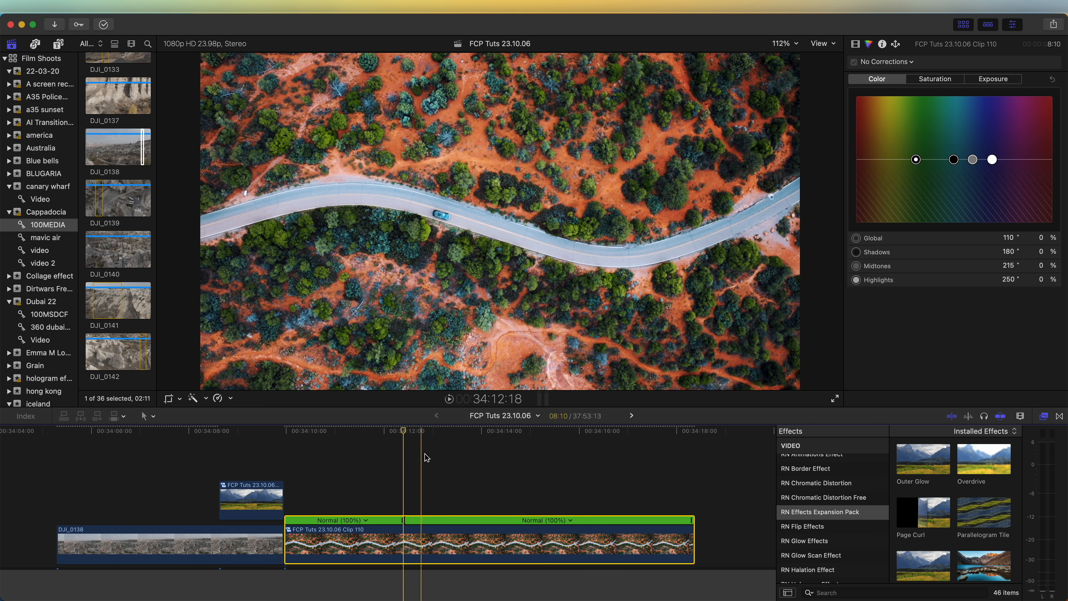
{"action": "left_click", "coordinate": [397, 431]}
{"action": "left_click", "coordinate": [365, 520]}
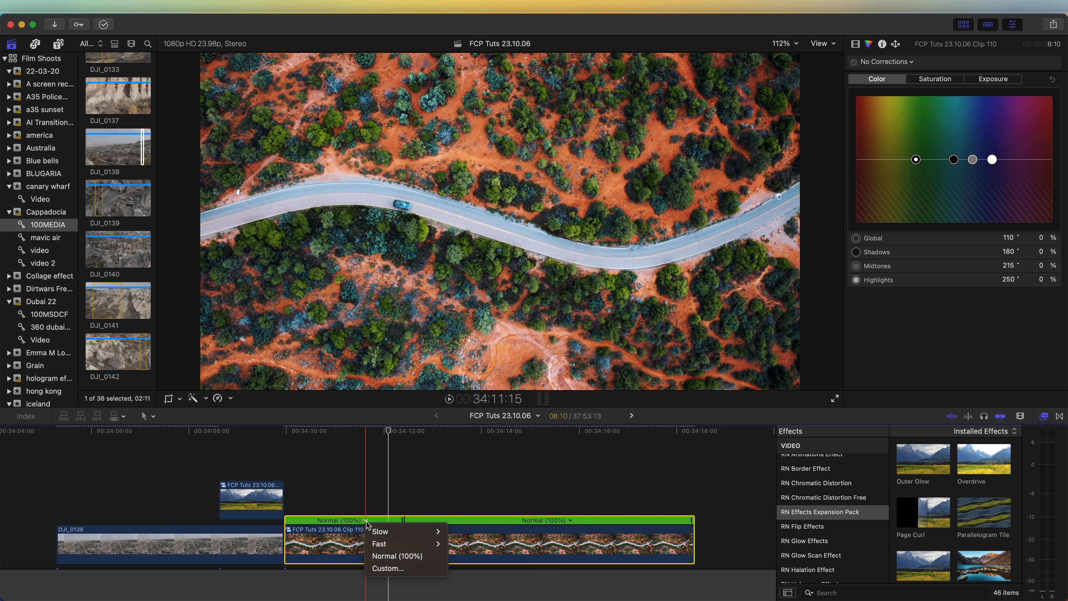
{"action": "mouse_move", "coordinate": [383, 546]}
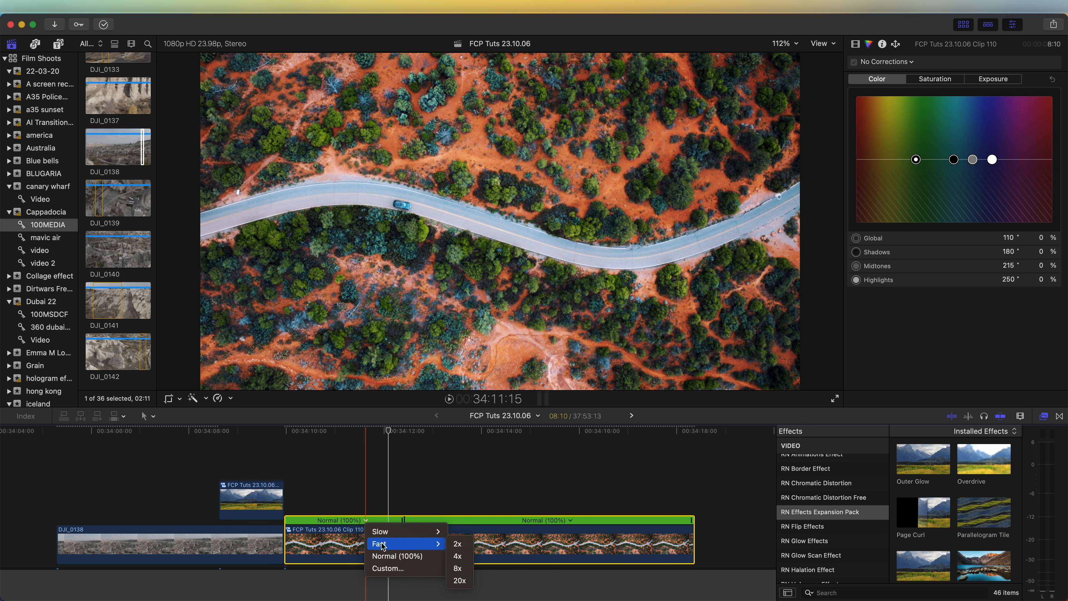
{"action": "left_click", "coordinate": [458, 569]}
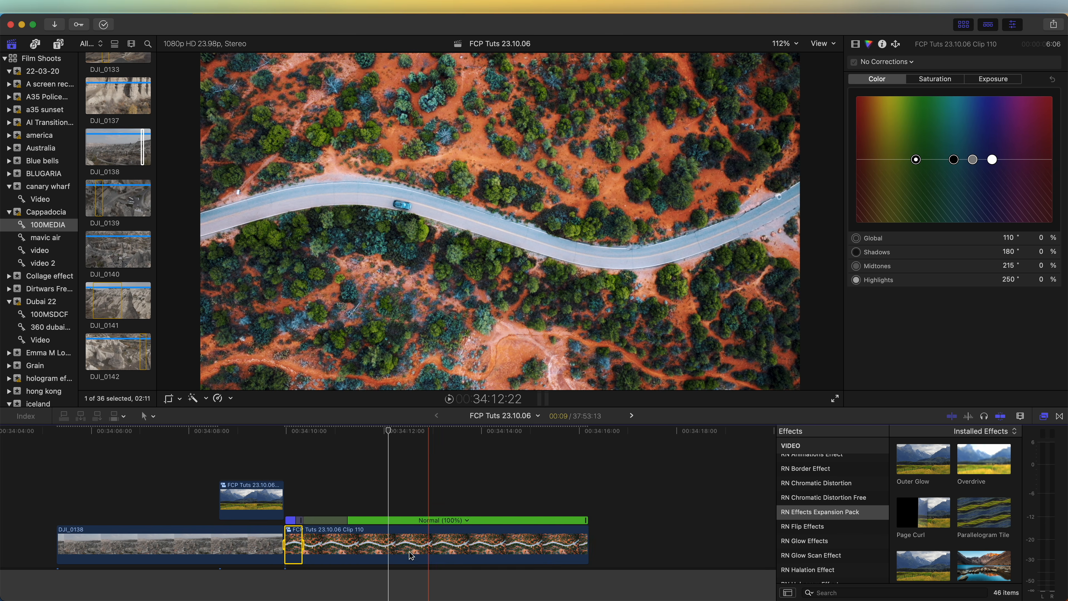
{"action": "key", "text": "space"}
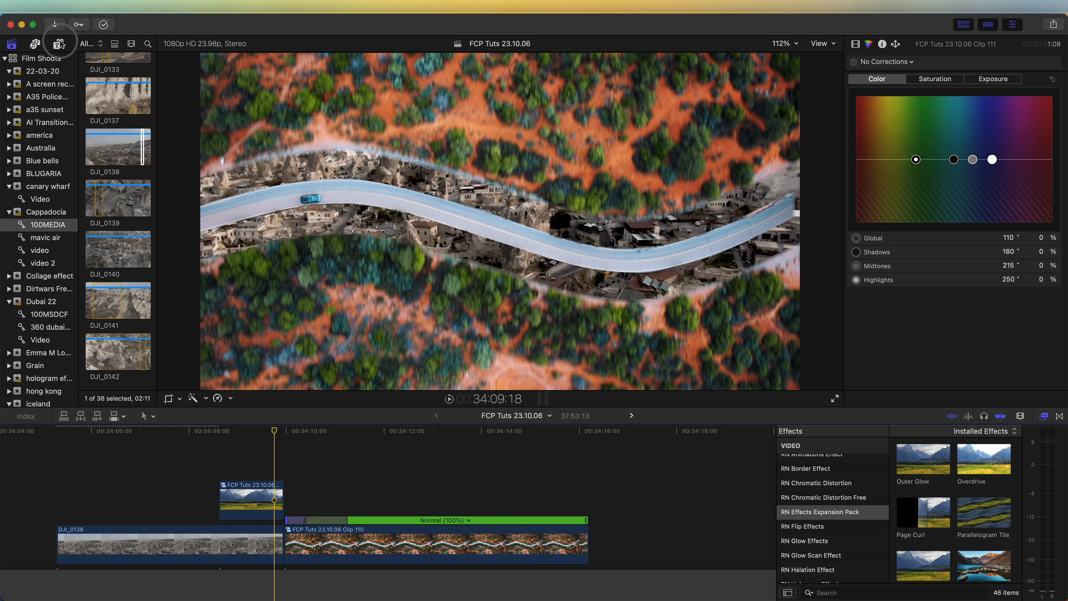
Step: Place the Ramped 4K Zoom Out title from Smooth Camera Zooms above the start of the intro compound clip
{"action": "left_click", "coordinate": [59, 44]}
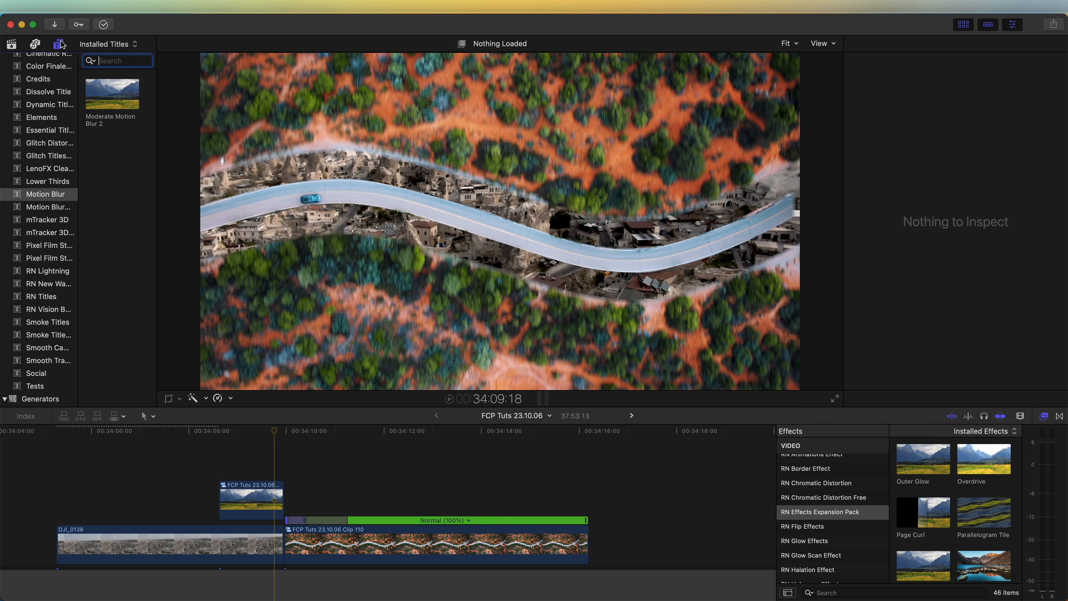
{"action": "scroll", "coordinate": [43, 209], "scroll_direction": "down", "scroll_amount": 3}
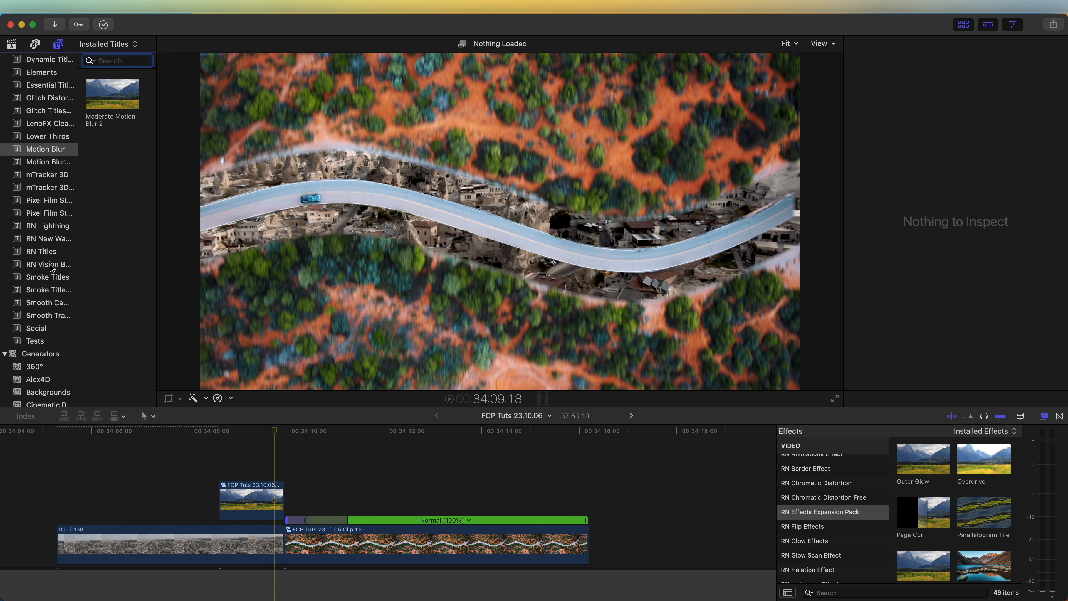
{"action": "left_click", "coordinate": [46, 302]}
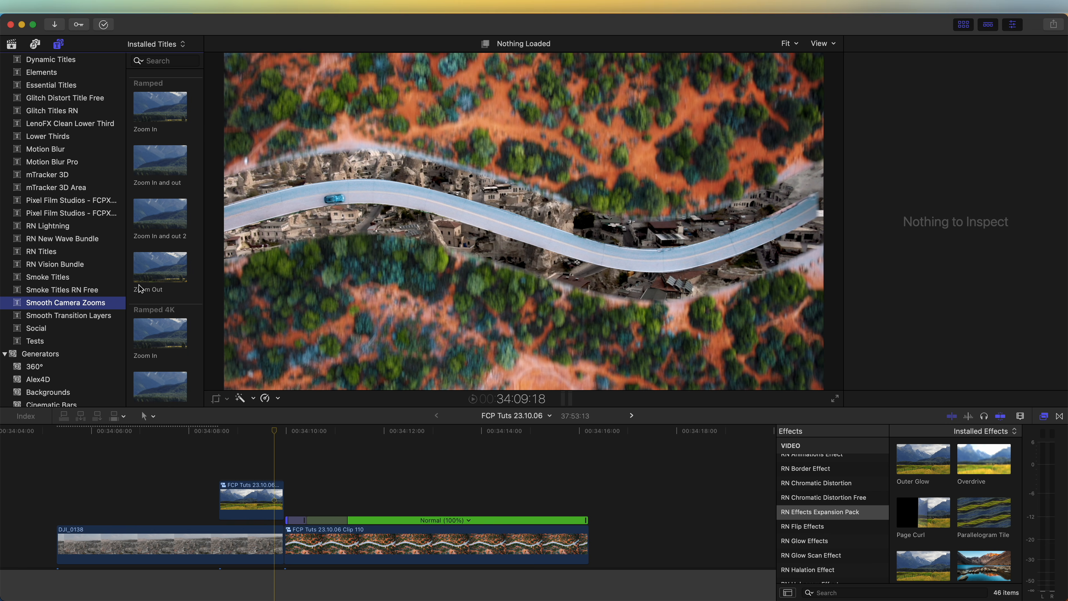
{"action": "scroll", "coordinate": [162, 227], "scroll_direction": "down", "scroll_amount": 5}
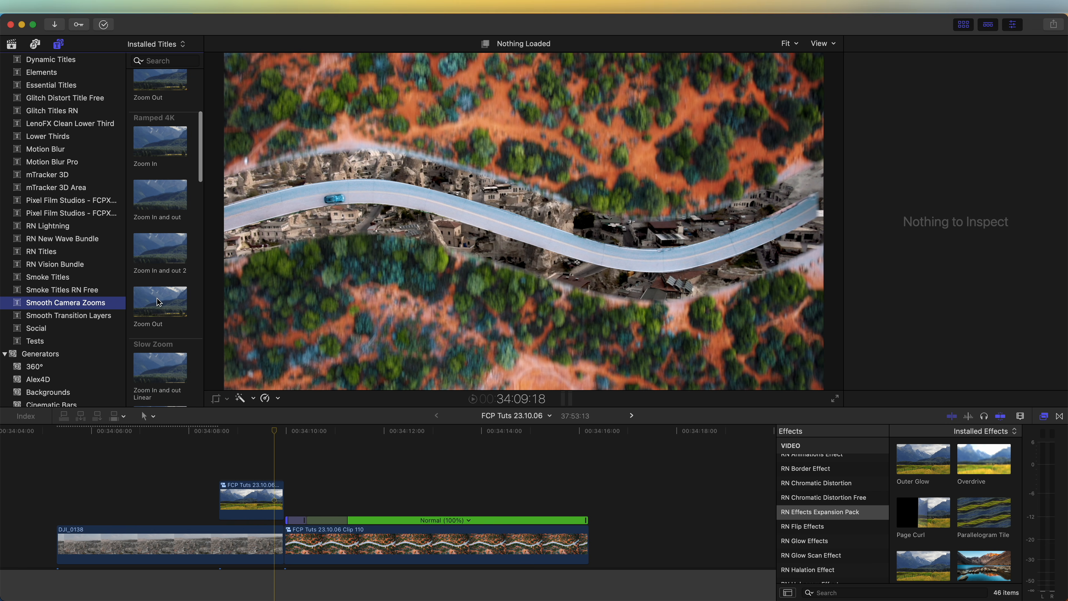
{"action": "left_click_drag", "start_coordinate": [156, 311], "coordinate": [230, 437]}
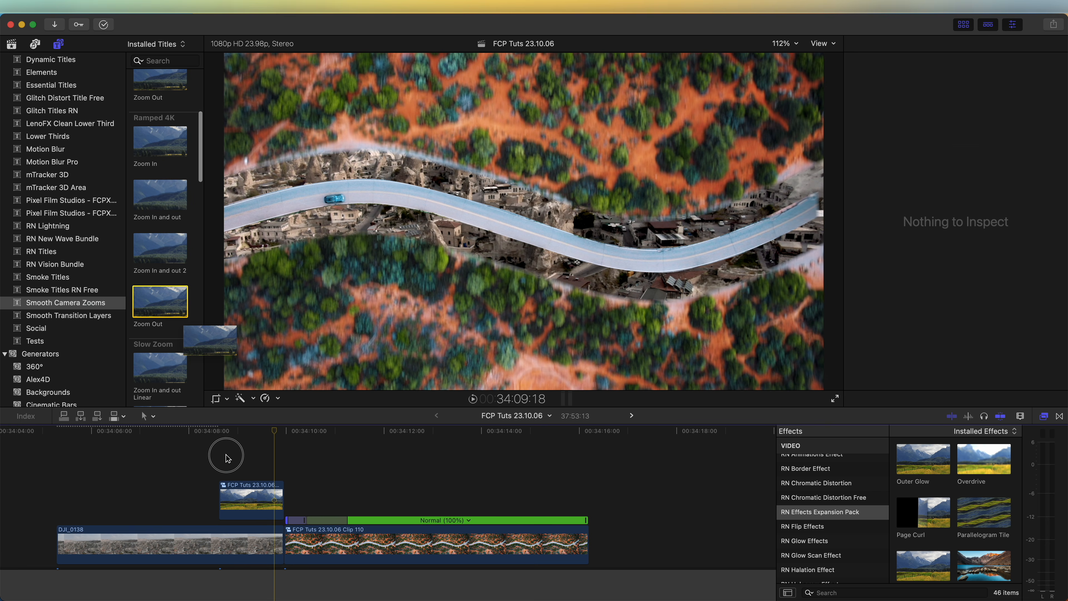
{"action": "left_click_drag", "start_coordinate": [225, 455], "coordinate": [230, 458]}
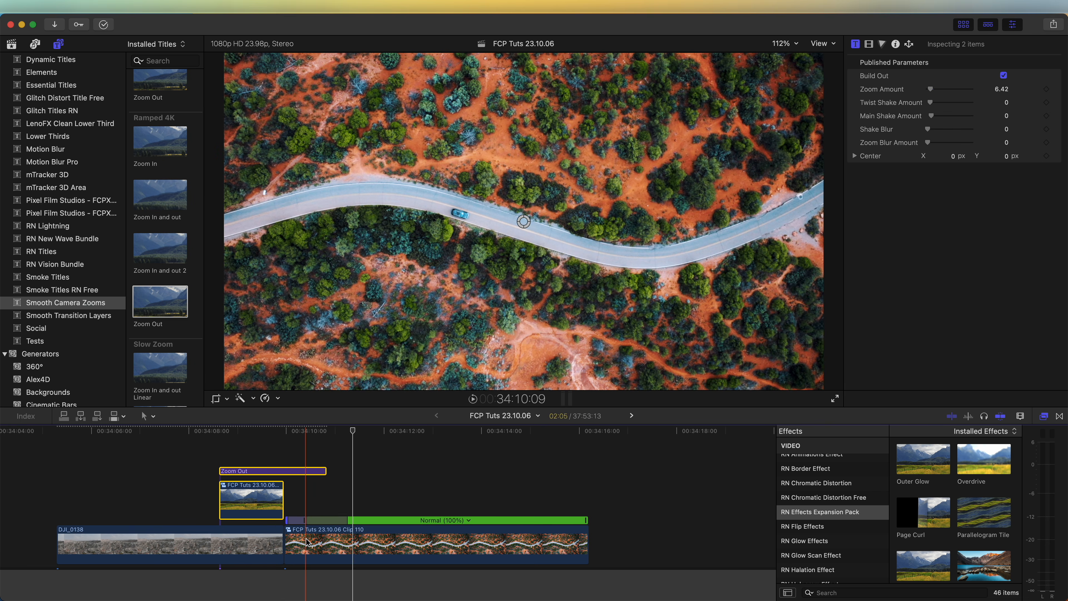
Step: Combine the Zoom Out title, the intro compound clip and the live road clip into a new compound clip
{"action": "left_click", "coordinate": [305, 531], "text": "super"}
{"action": "right_click", "coordinate": [305, 531]}
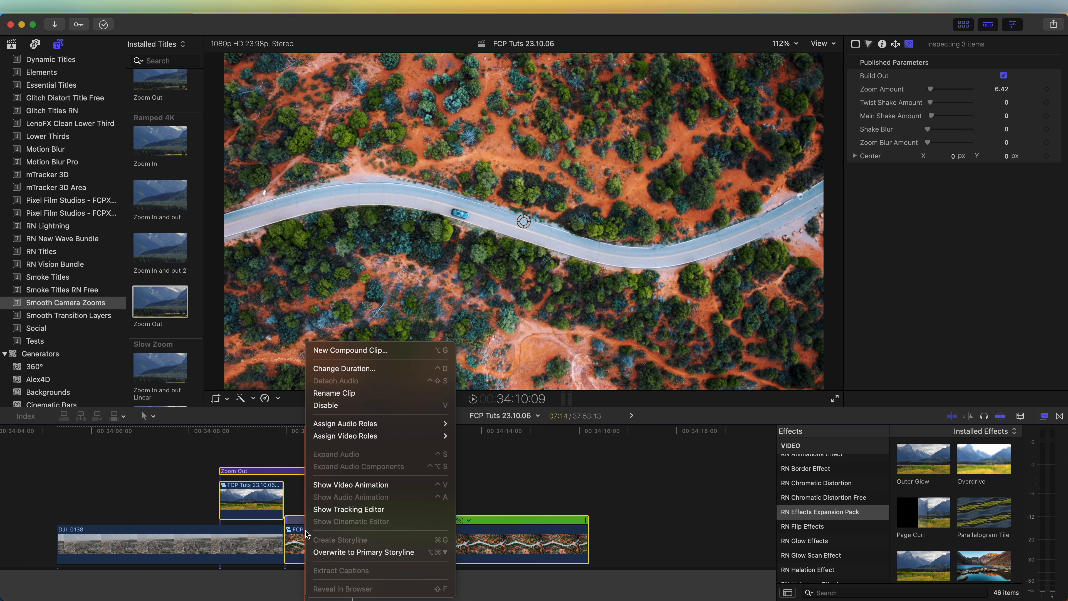
{"action": "left_click", "coordinate": [340, 353]}
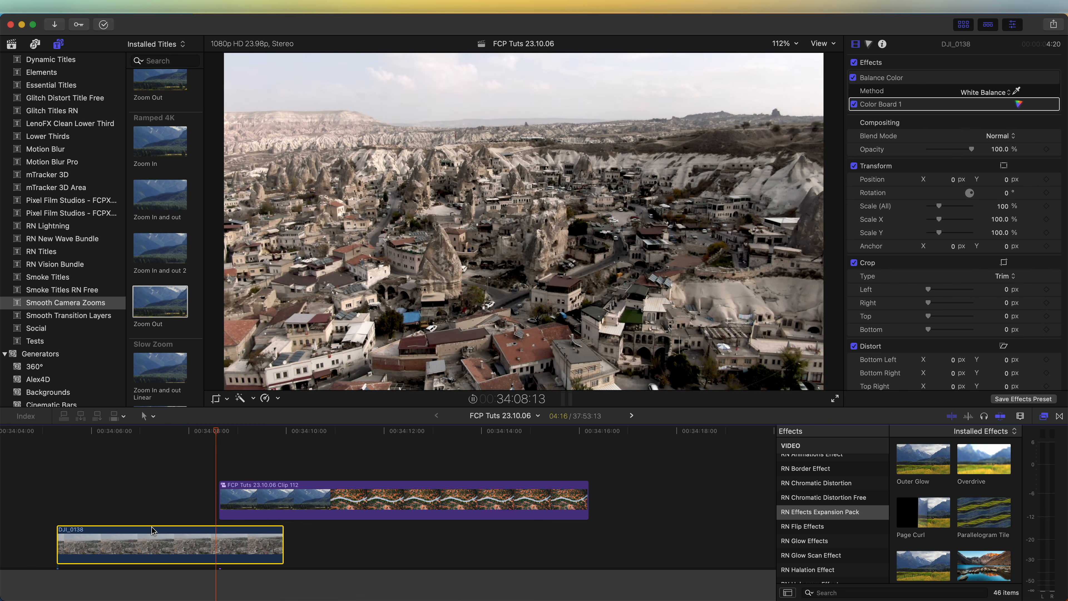